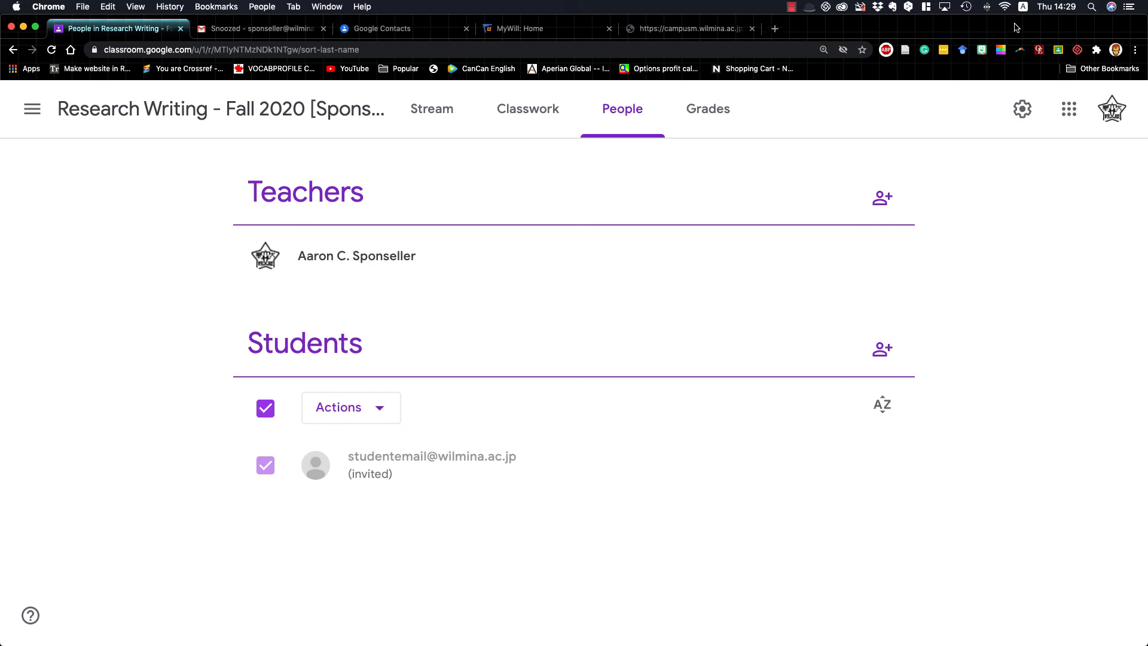
Open the Classwork page of the Research Writing class
left_click(541, 112)
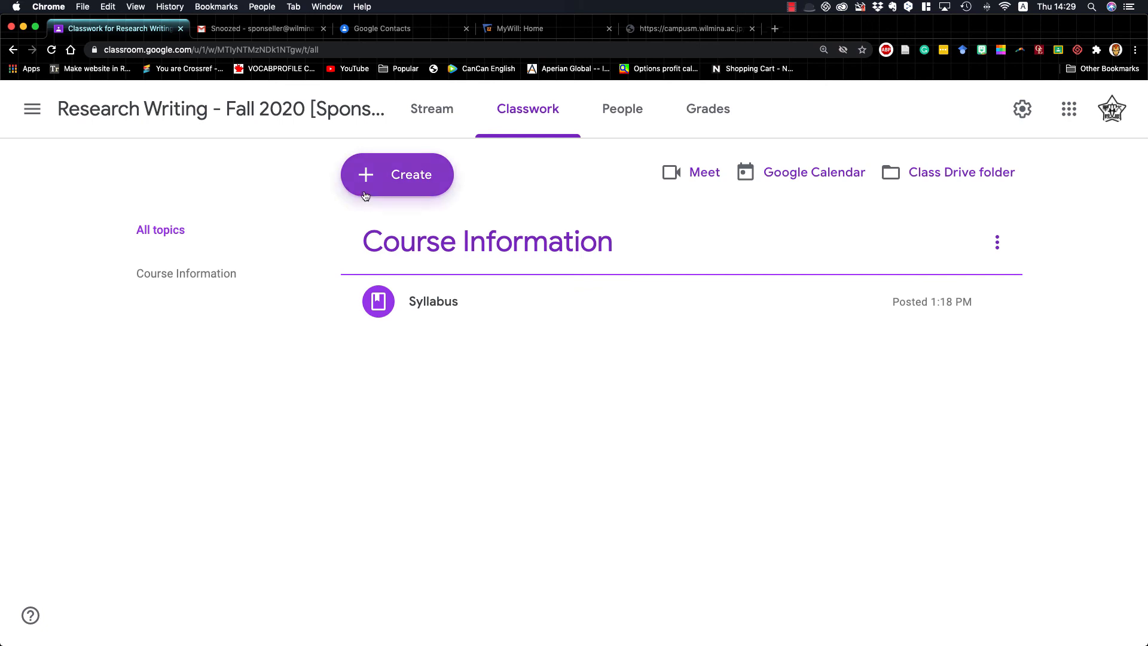
left_click(375, 177)
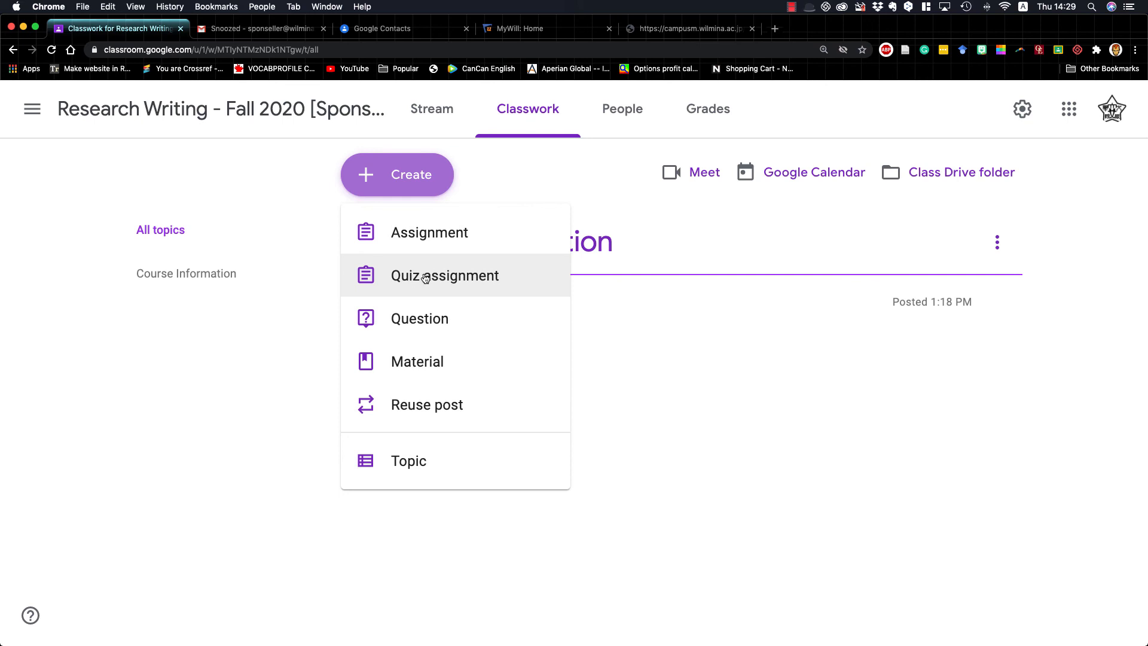
left_click(404, 235)
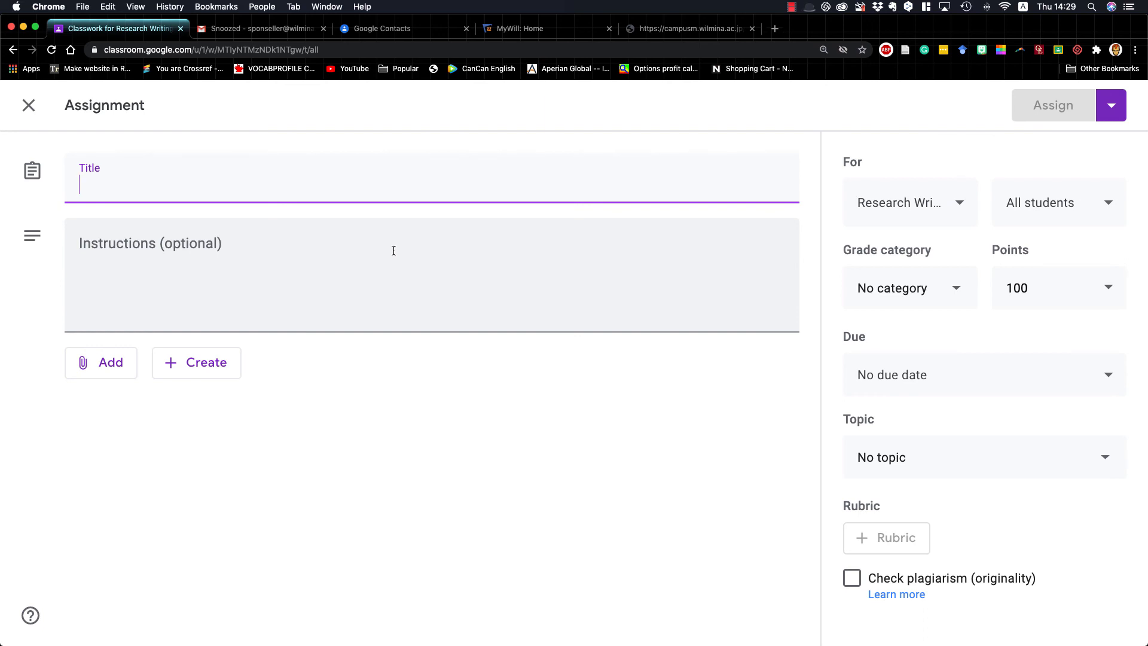
left_click(28, 106)
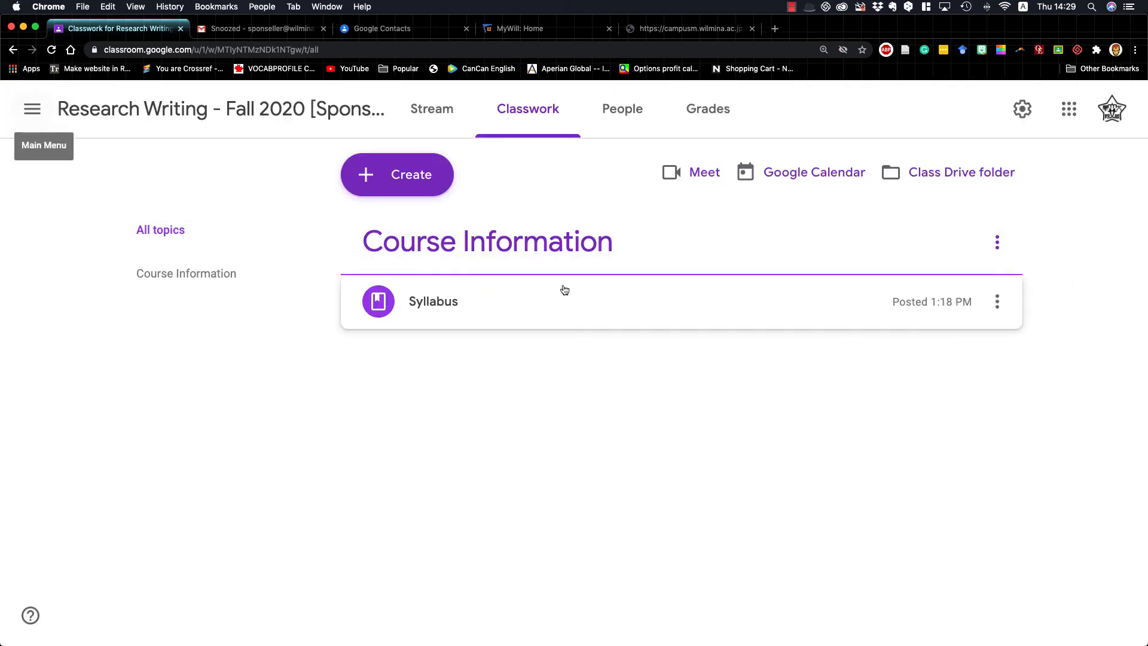
left_click(418, 177)
left_click(434, 275)
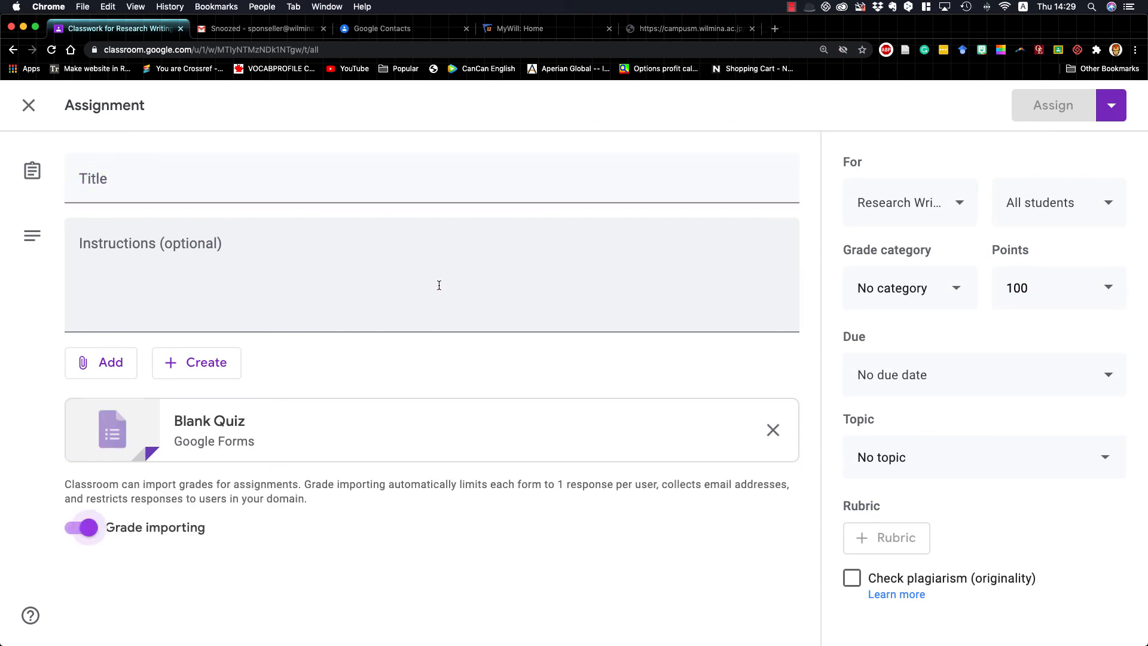
left_click(210, 433)
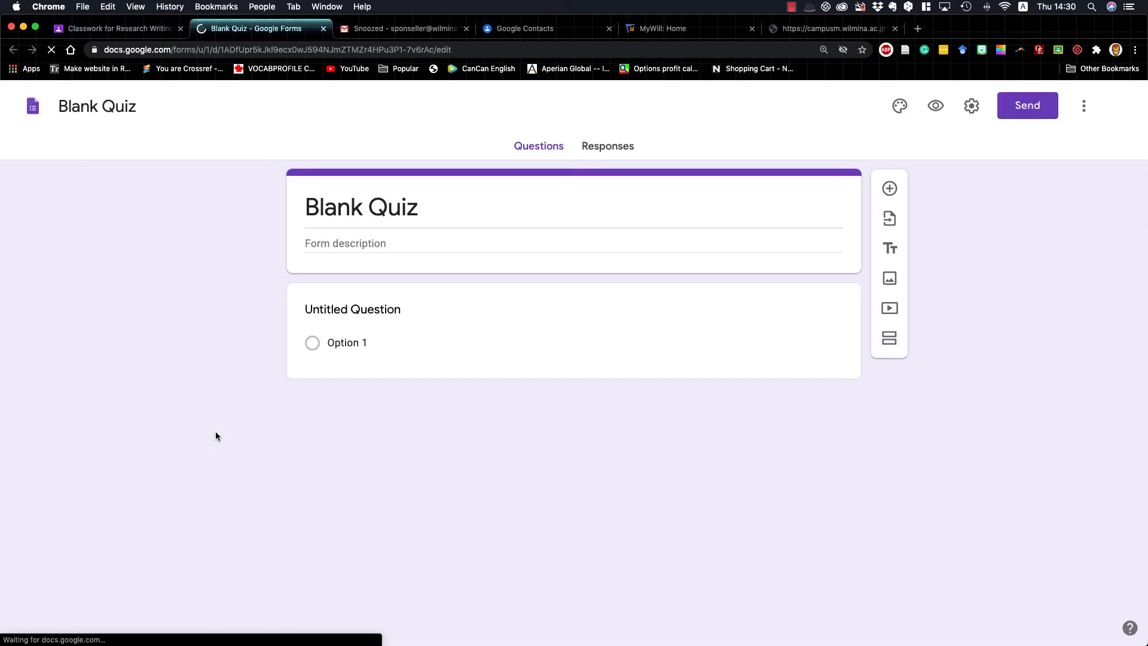
left_click(95, 106)
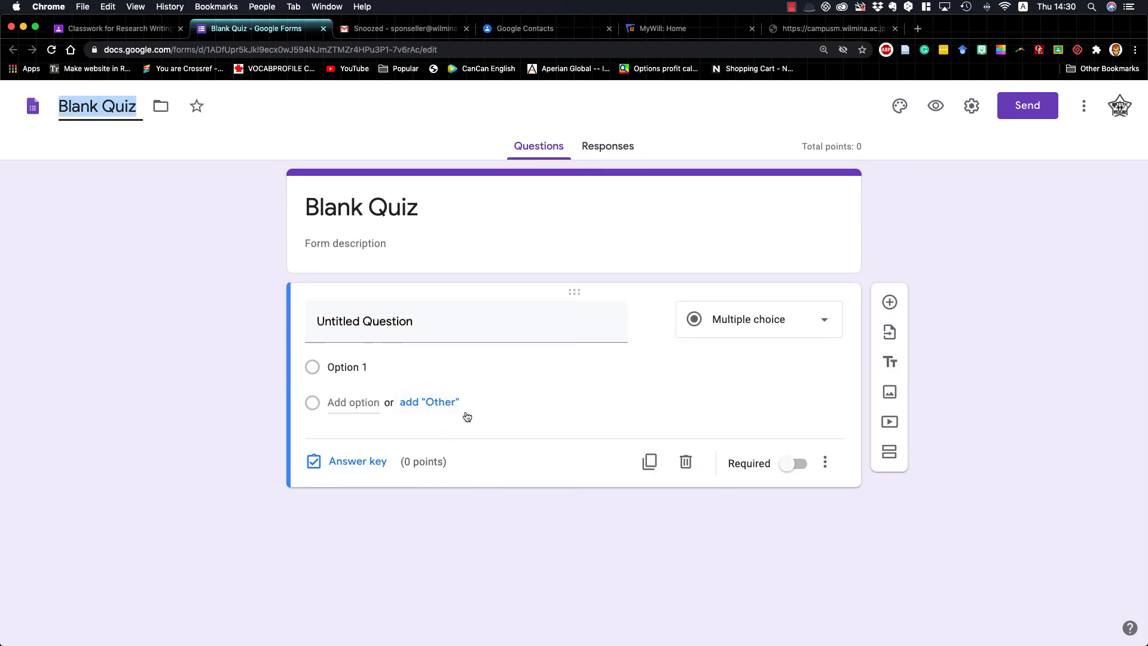
left_click(323, 30)
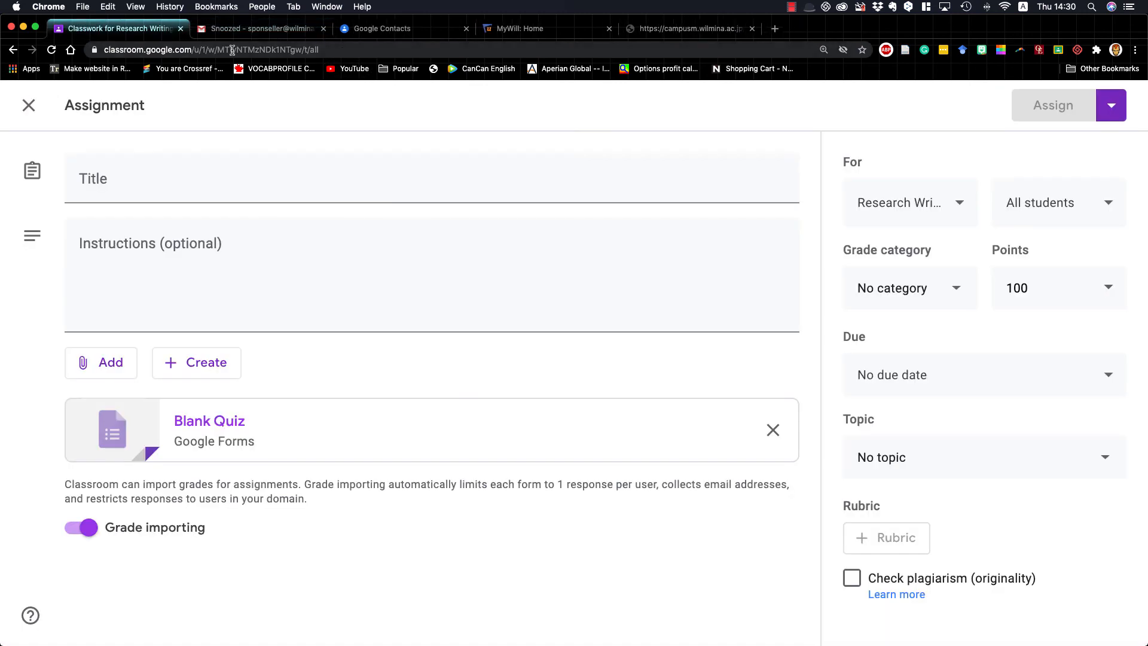
left_click(25, 113)
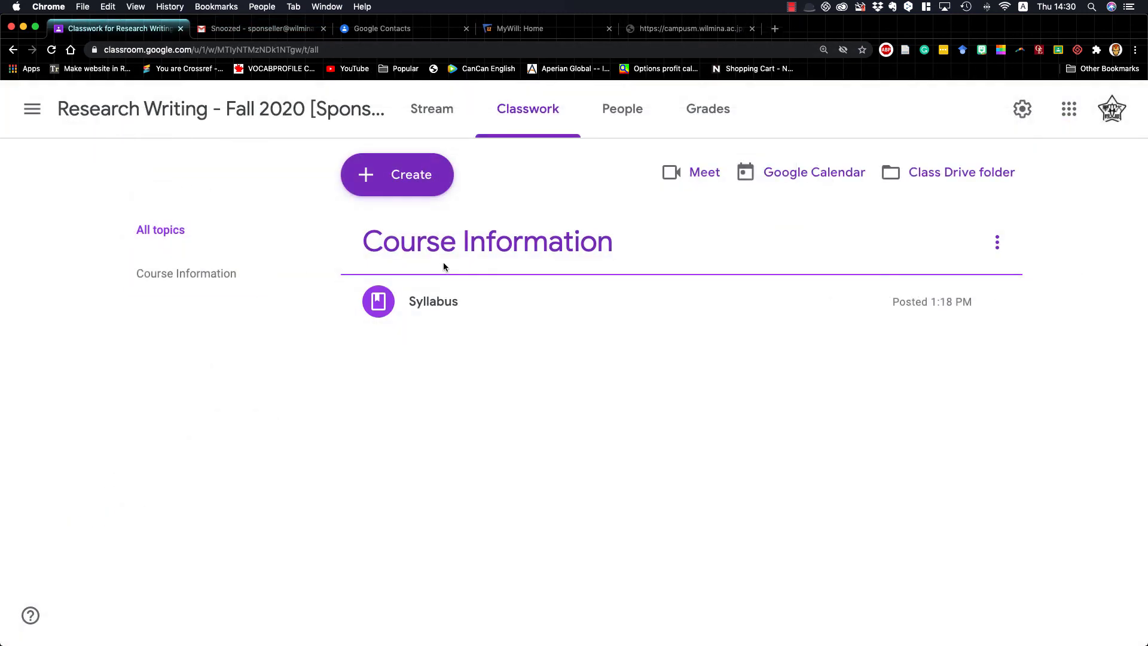
left_click(366, 176)
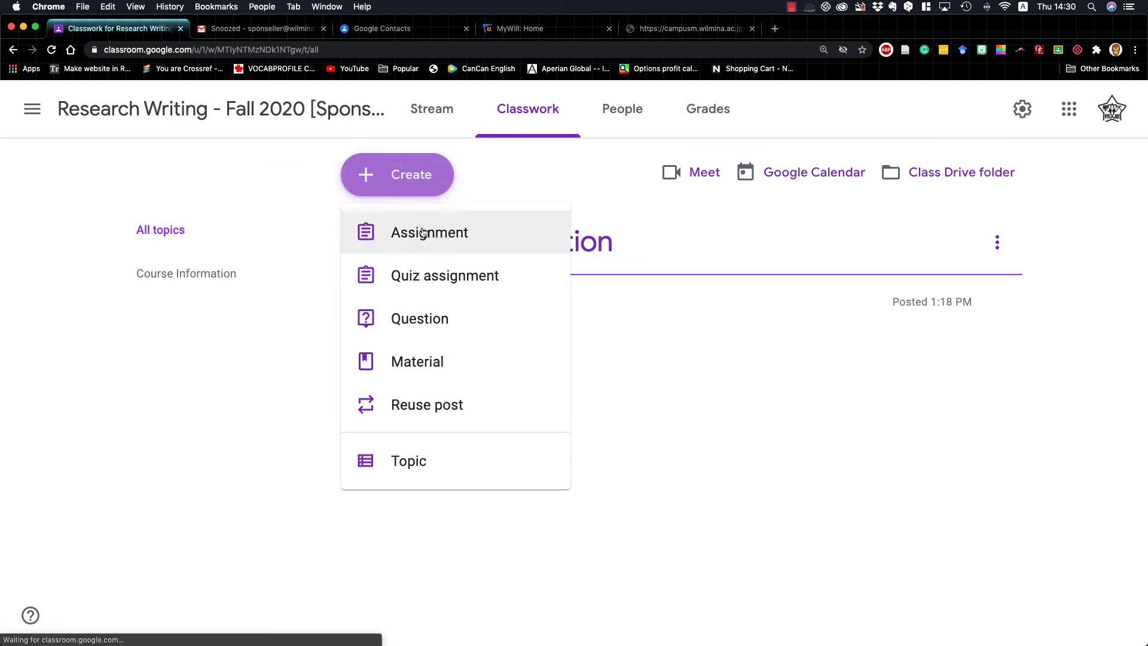
left_click(704, 468)
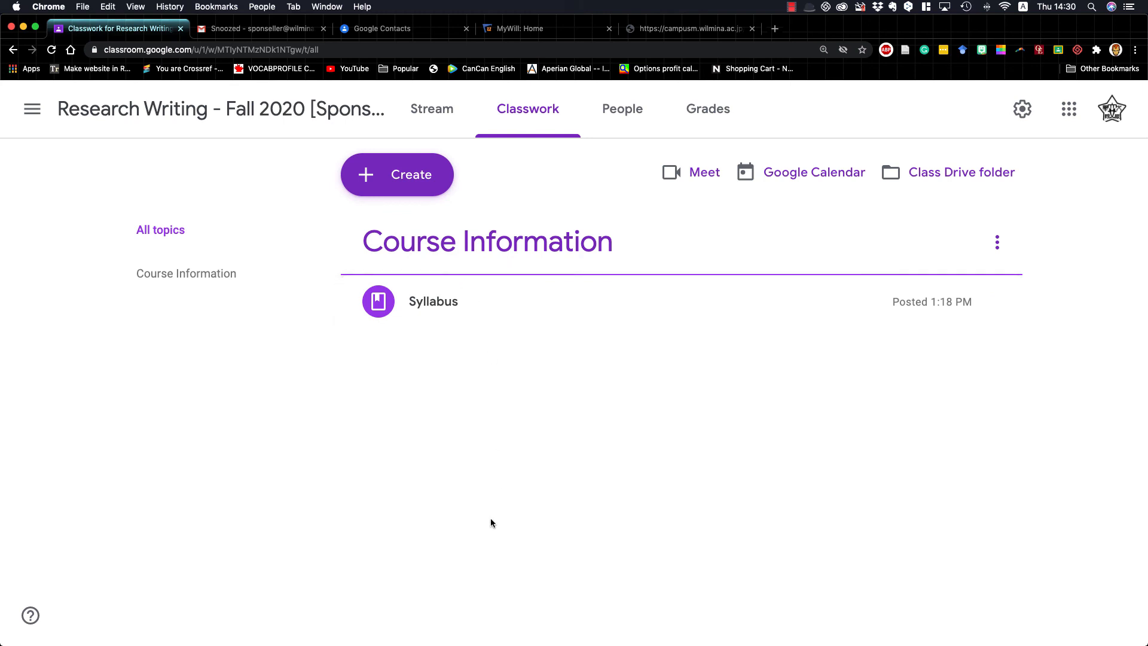
Start a new assignment in the class's classwork and attach a newly created Google Docs document to it
left_click(413, 181)
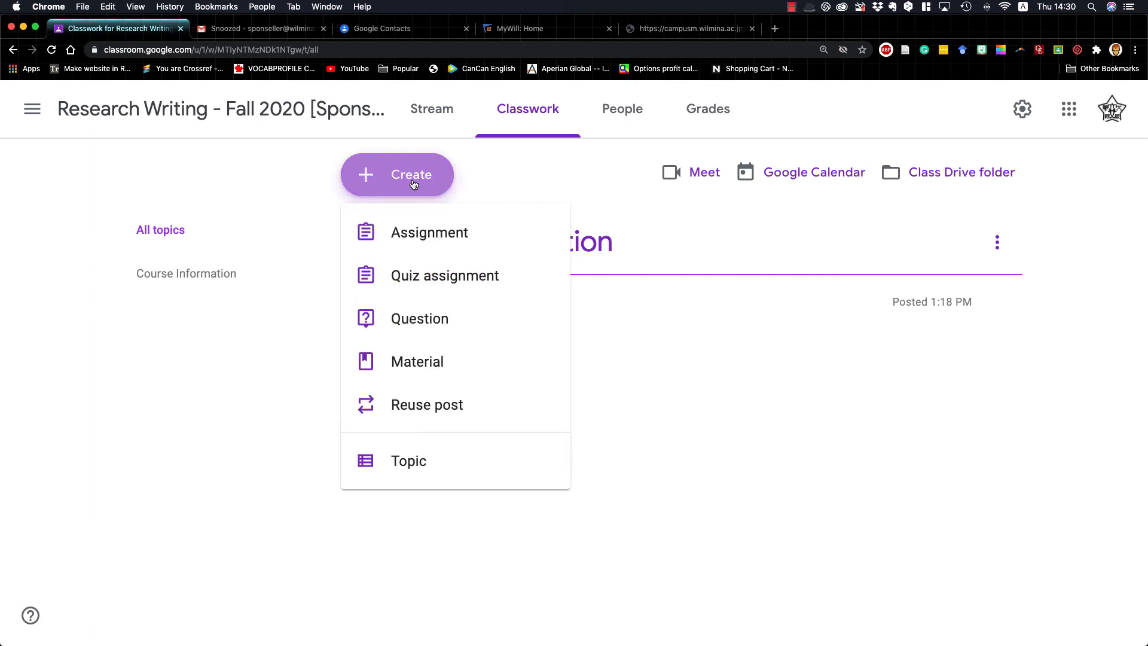
left_click(414, 237)
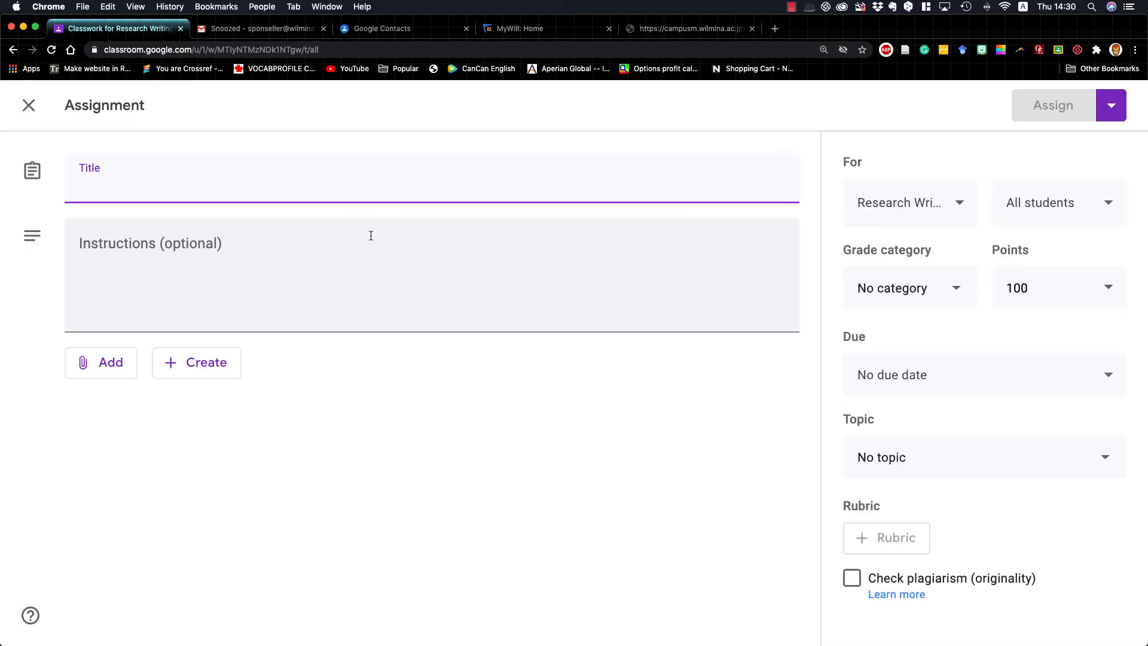
left_click(102, 363)
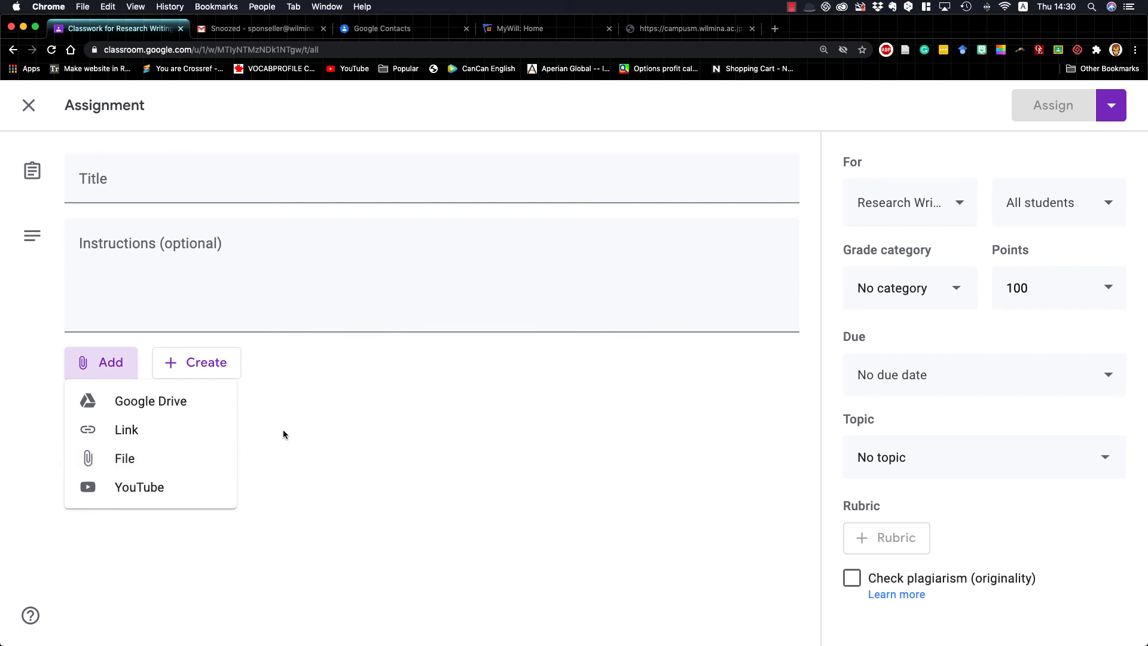
left_click(374, 419)
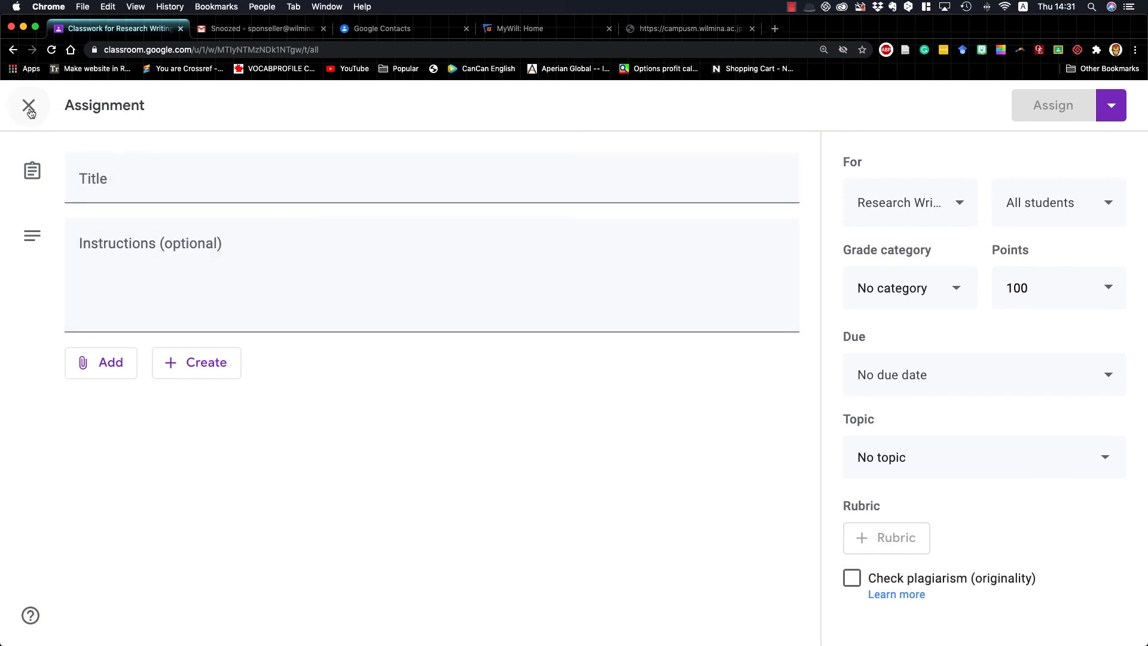
left_click(185, 365)
left_click(220, 400)
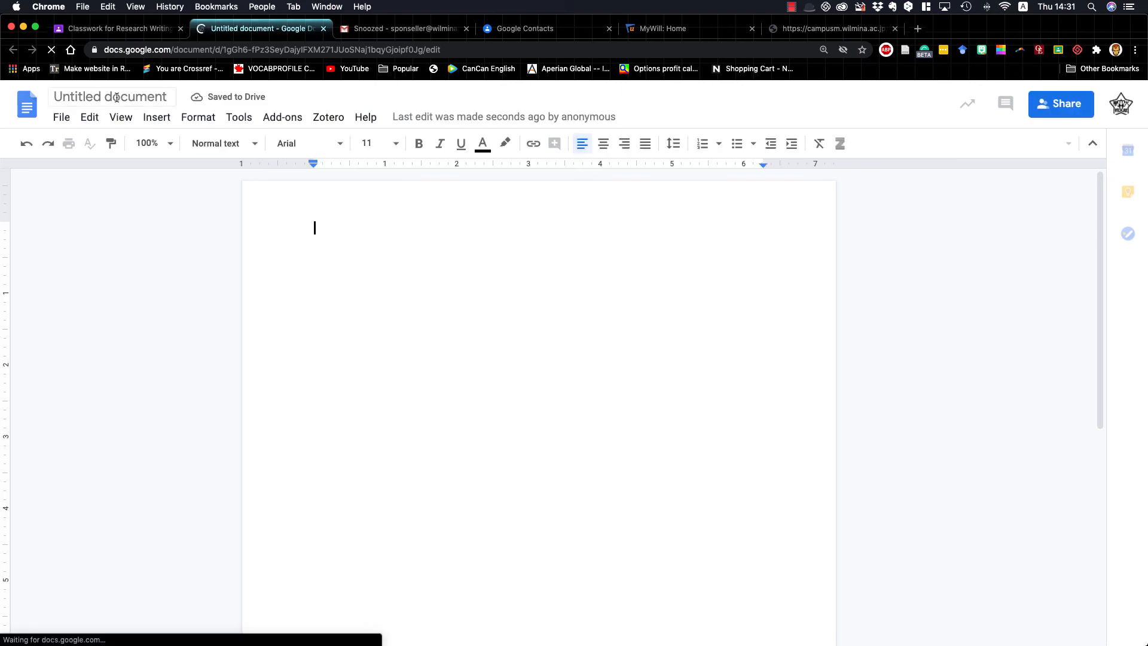
Name the new document "Summary 1" and write "Instructions: Summarize the reading from Unit 1" in its body
type("Summary 1")
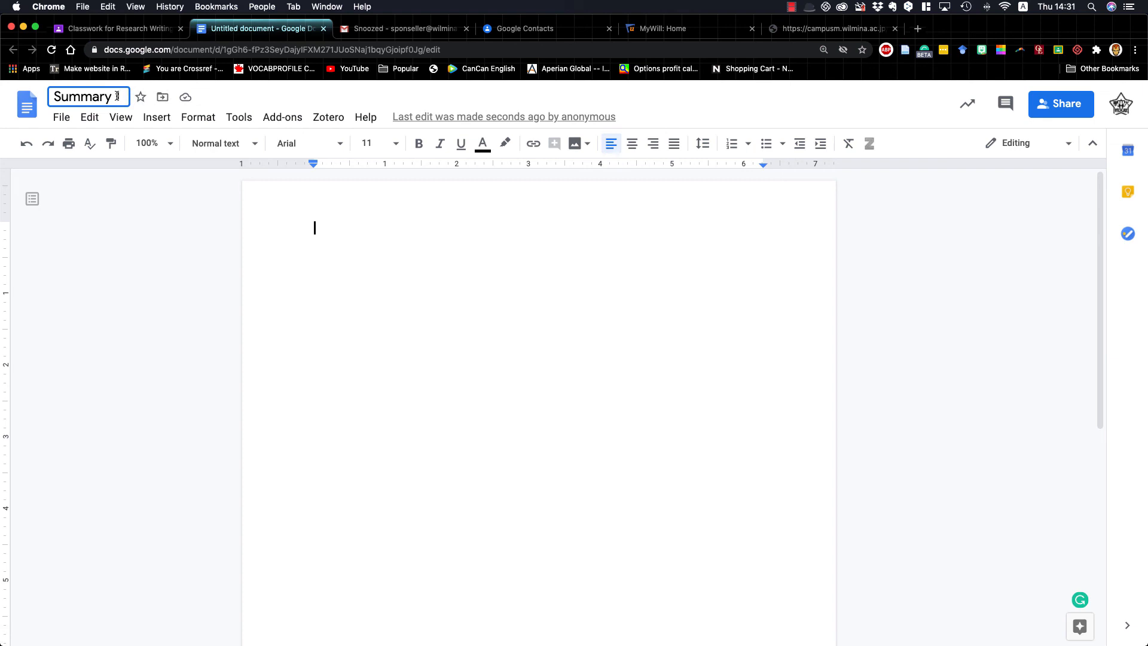
left_click(359, 227)
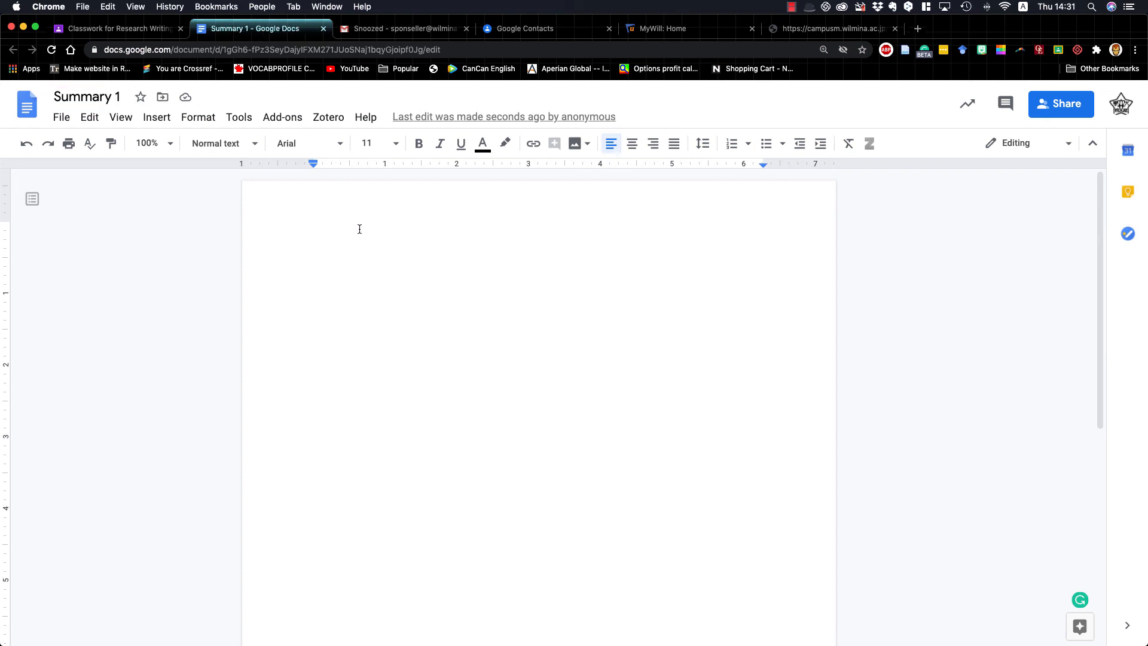
type("Instructio")
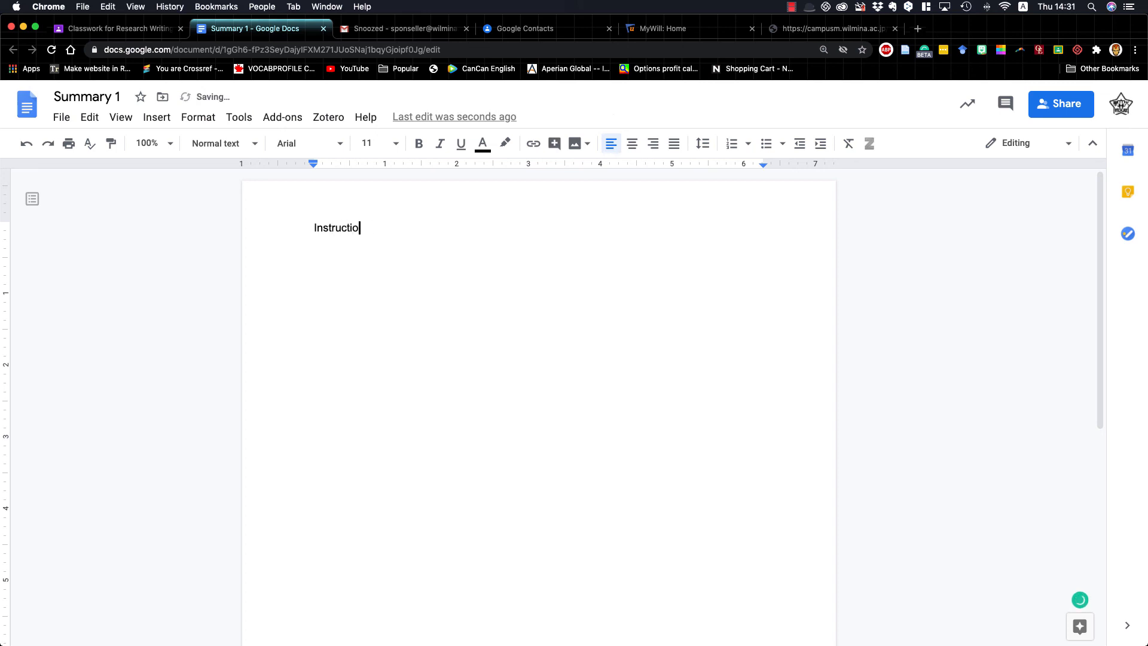
type("ns'")
type(" Summarizeth")
type("e rea")
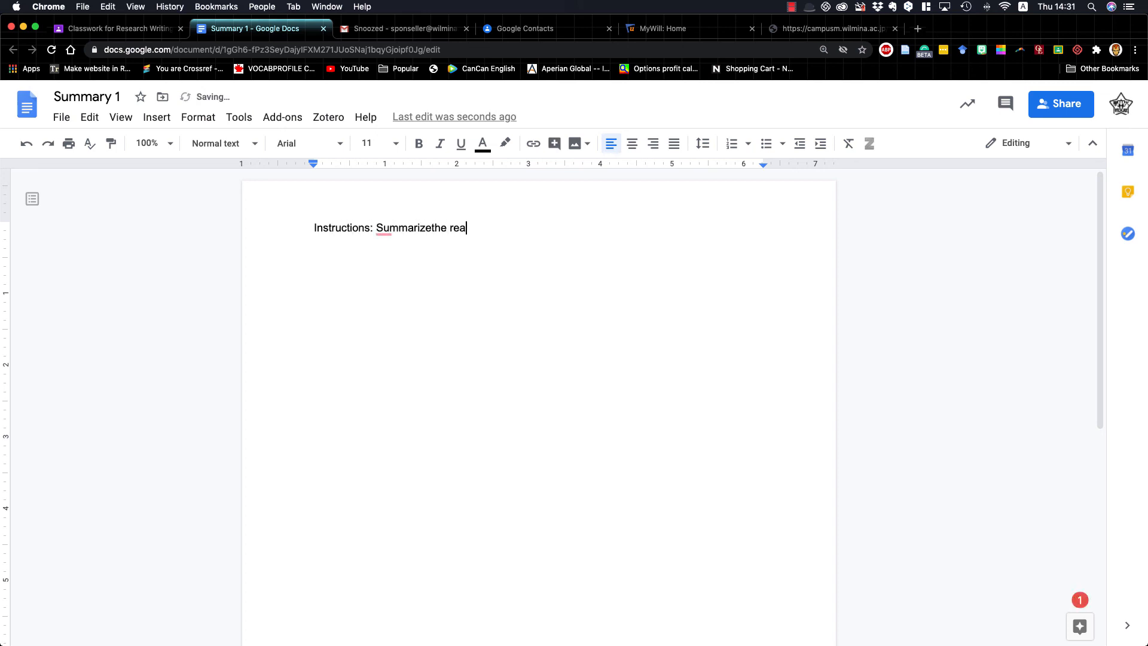
key("BackSpace")
key("BackSpace")
key("BackSpace")
key("BackSpace")
key("BackSpace")
key("BackSpace")
key("BackSpace")
type("the reading ")
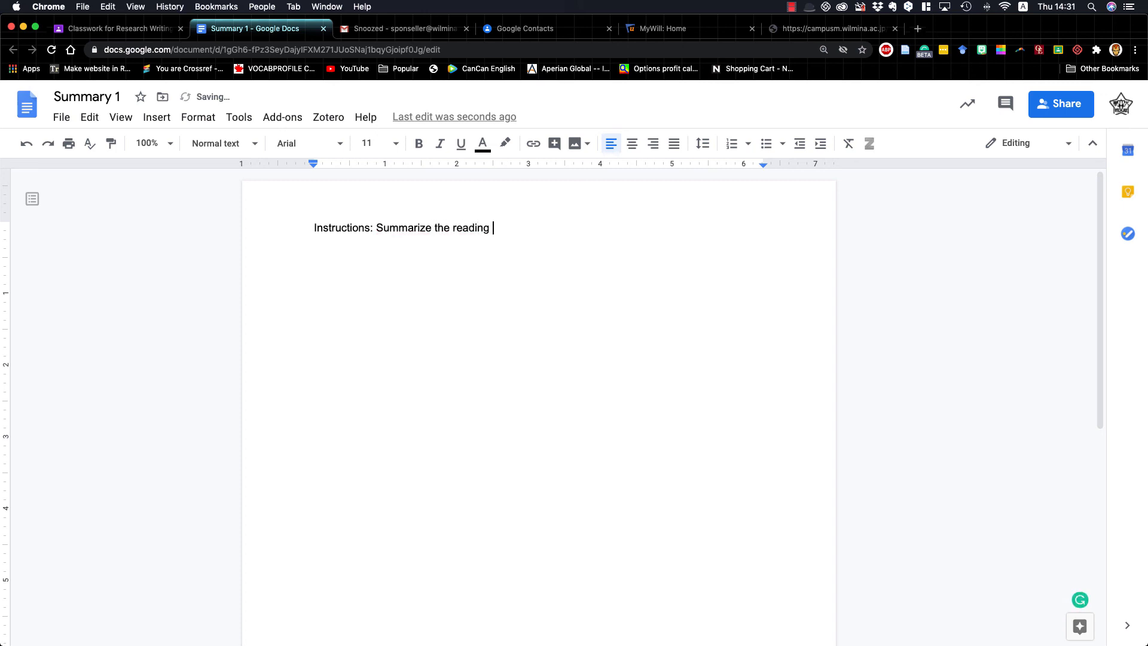
type("from Unit 1")
Return to the assignment form in Google Classroom and set the assignment's title to "Summary 1"
left_click(119, 32)
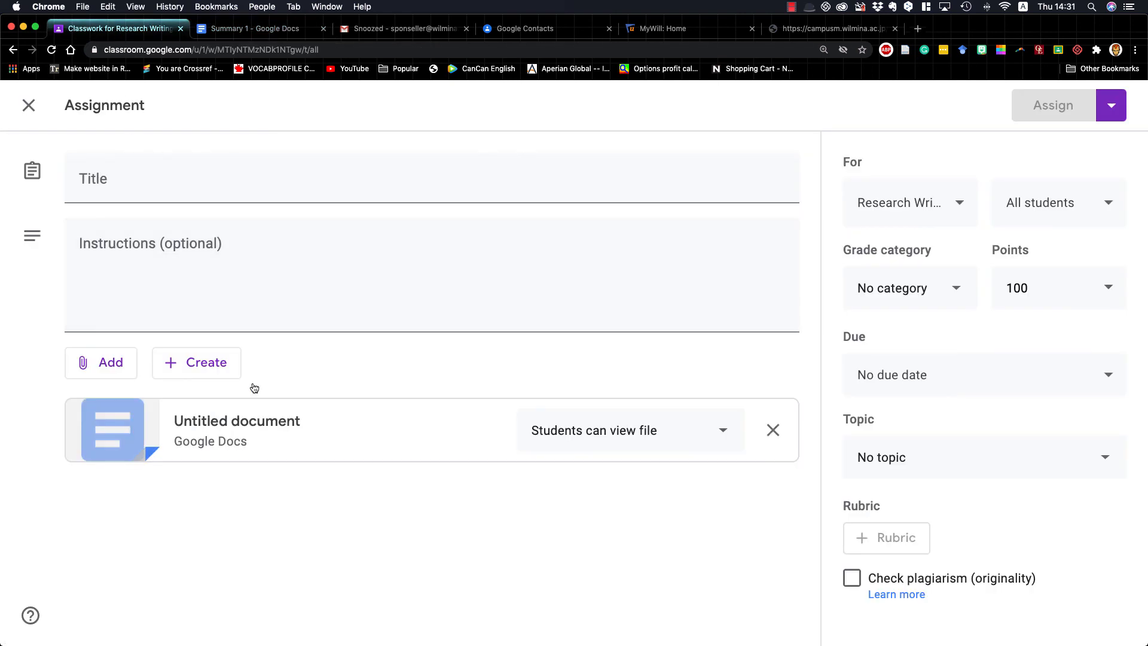
left_click(270, 25)
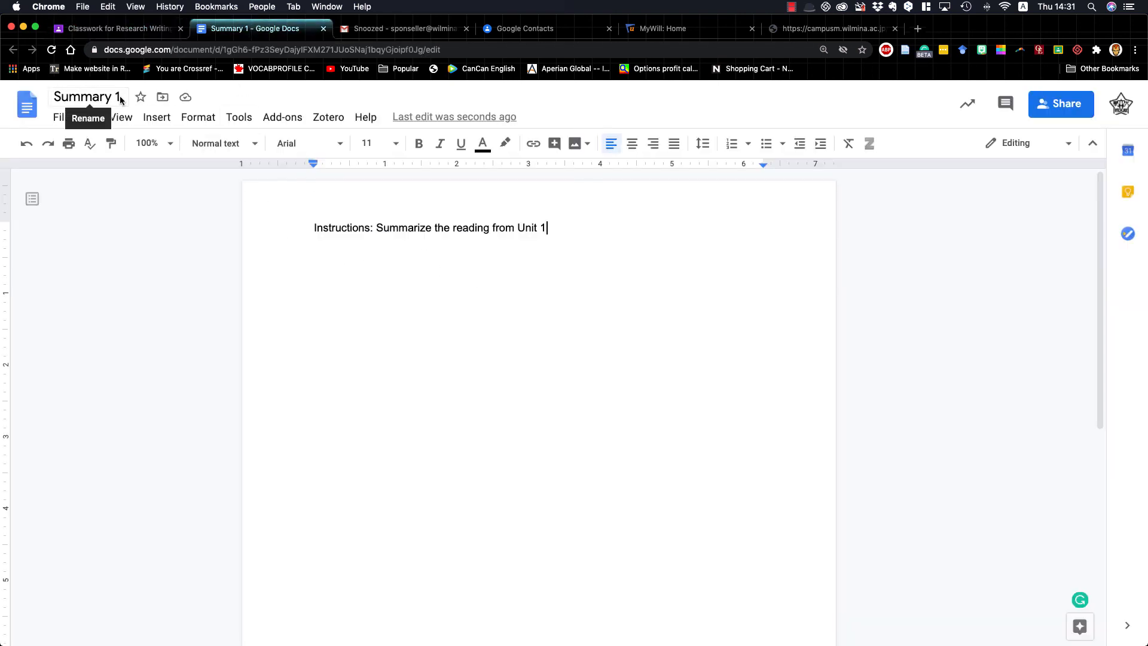
left_click(138, 29)
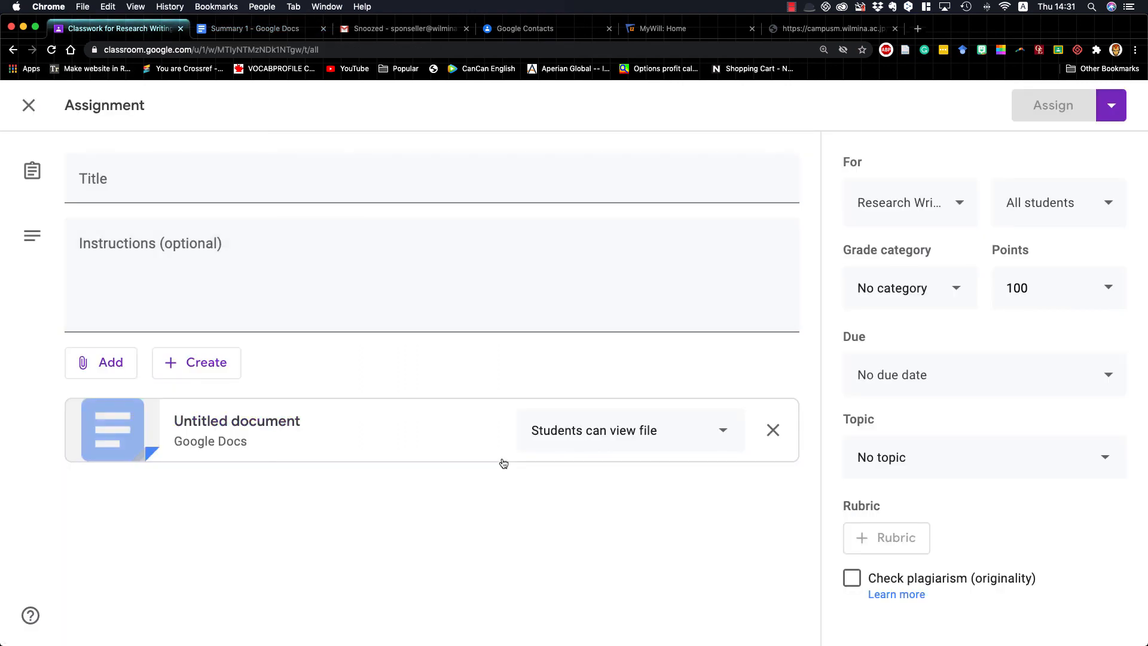
left_click(202, 190)
type("Summary")
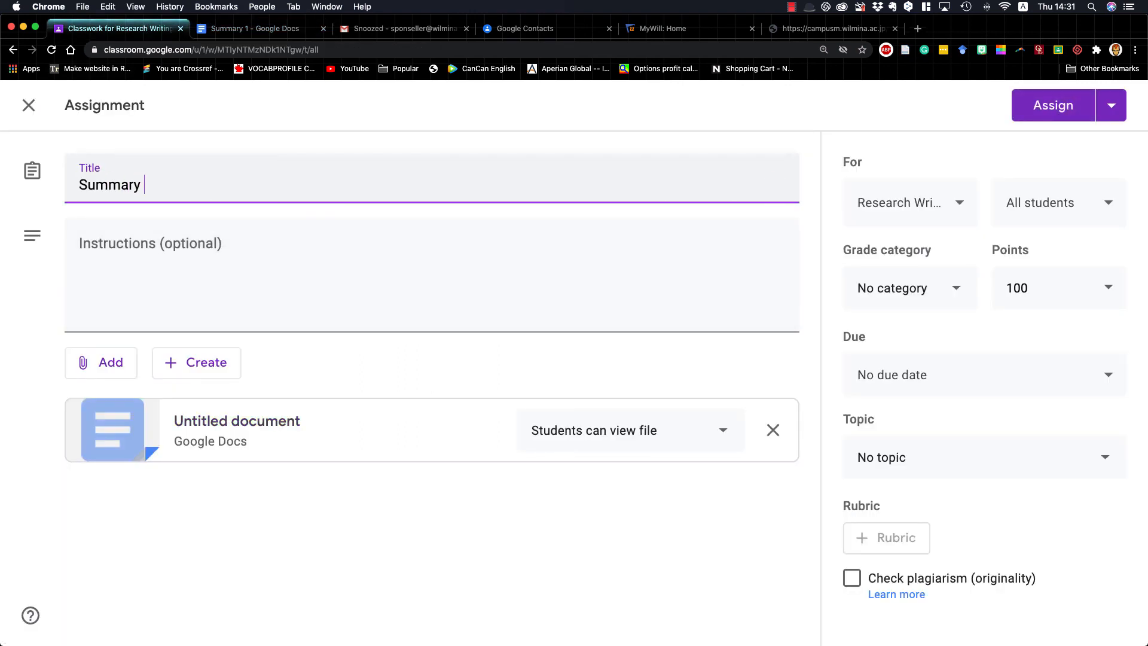
key("Tab")
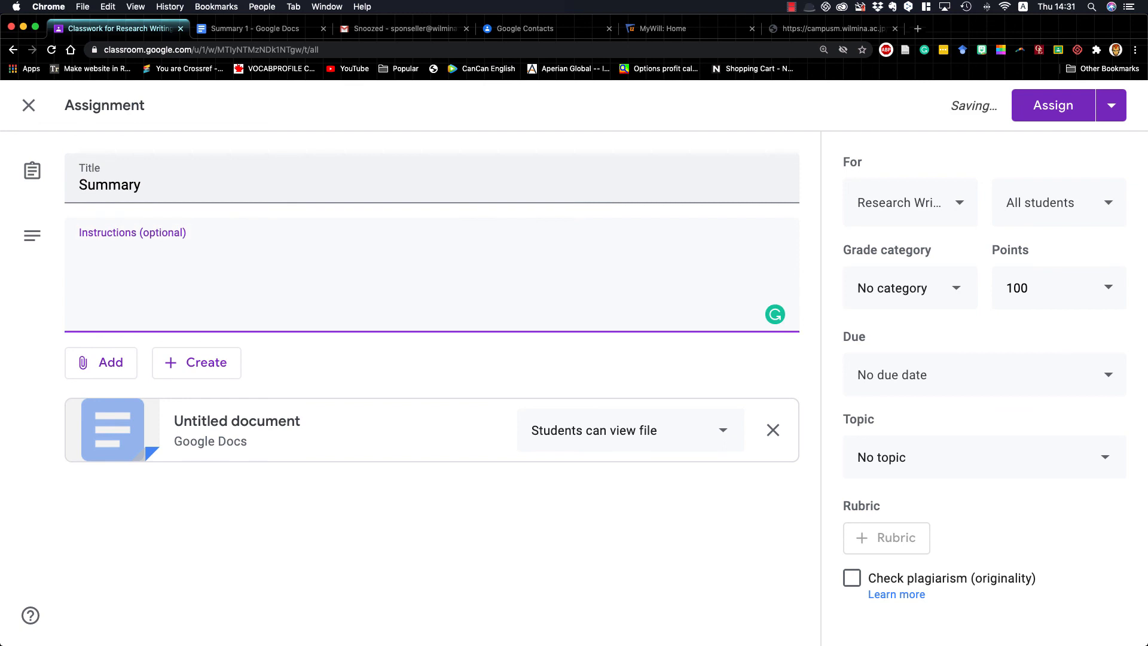
left_click(264, 187)
type("1")
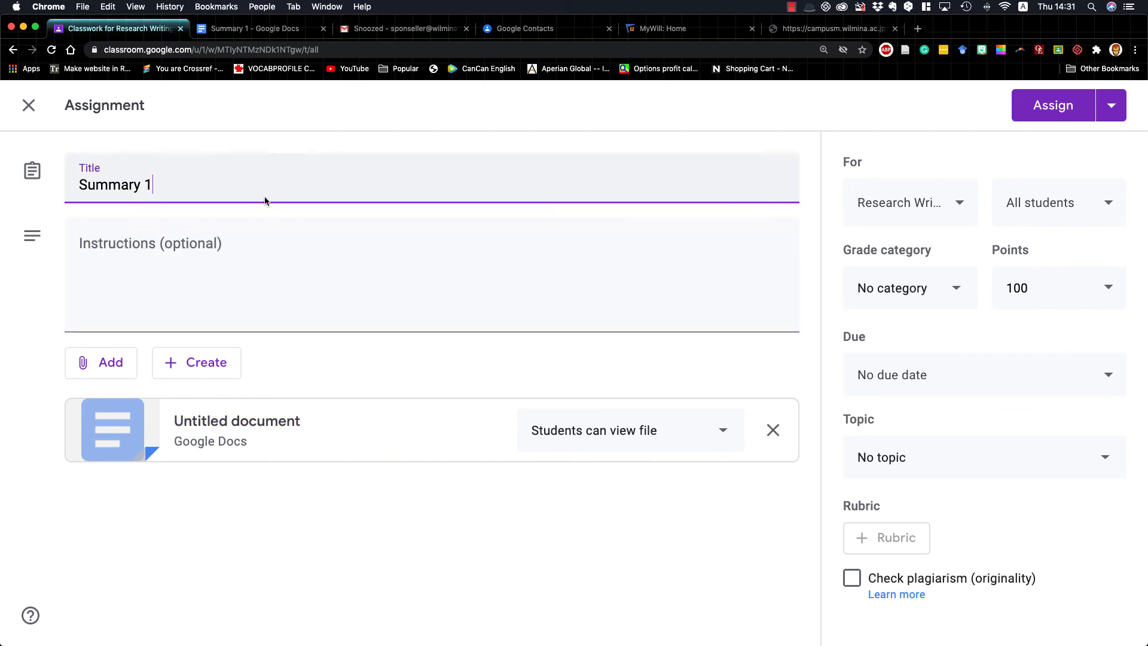
Enter "Summarize the unit 1 reading" as the assignment's instructions
left_click(245, 258)
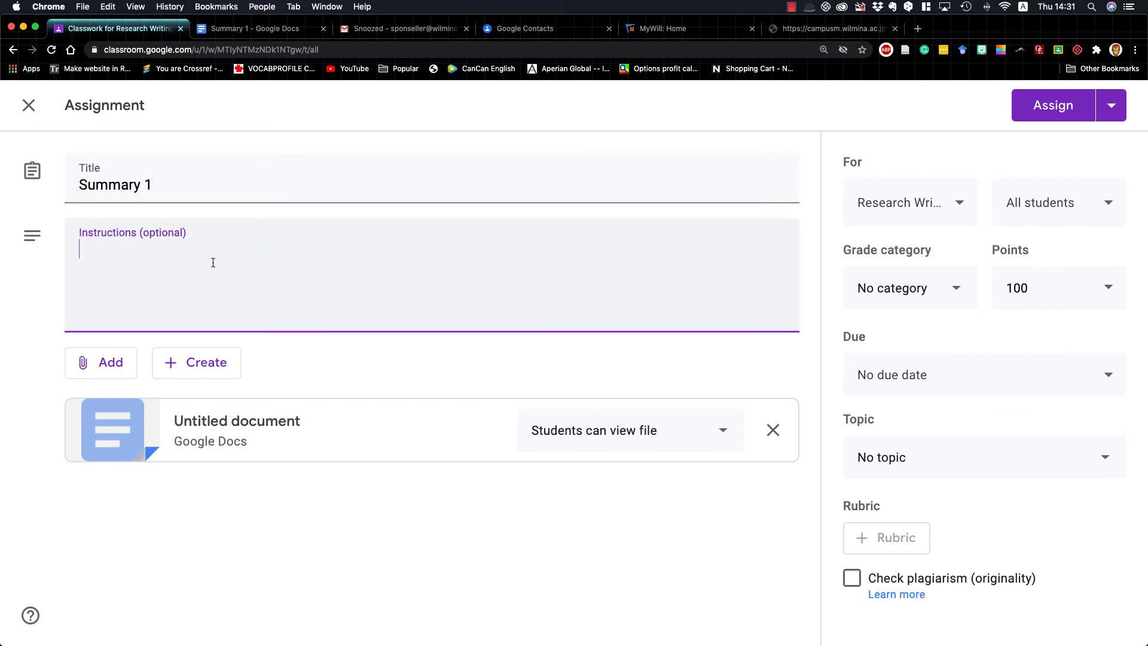
type("Summ")
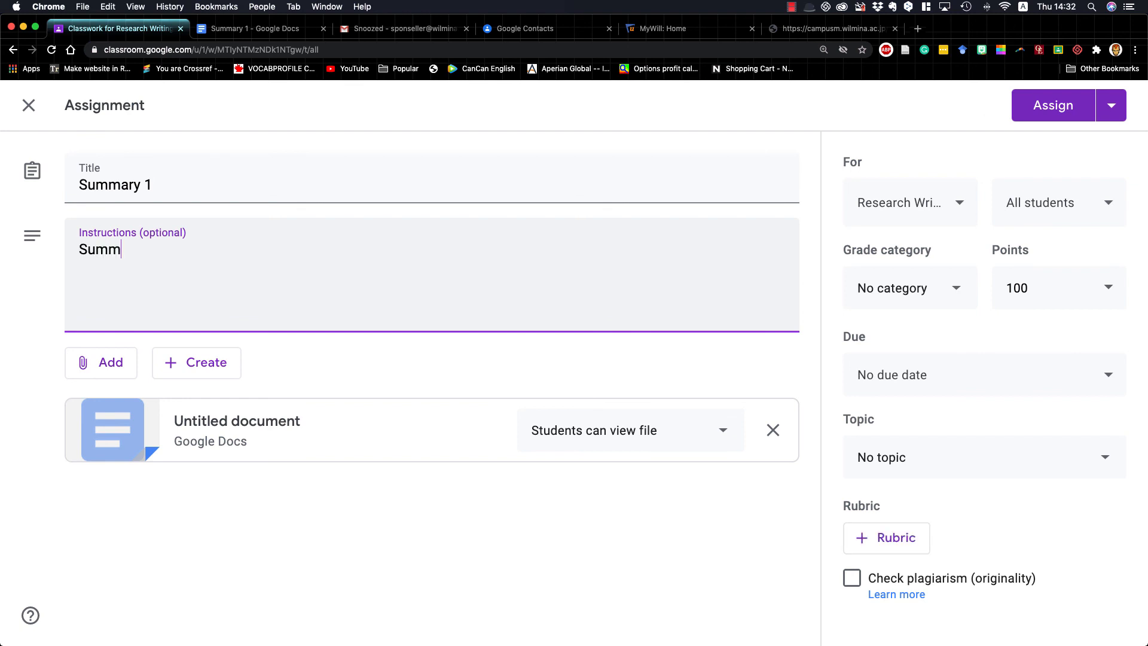
type("arize the ")
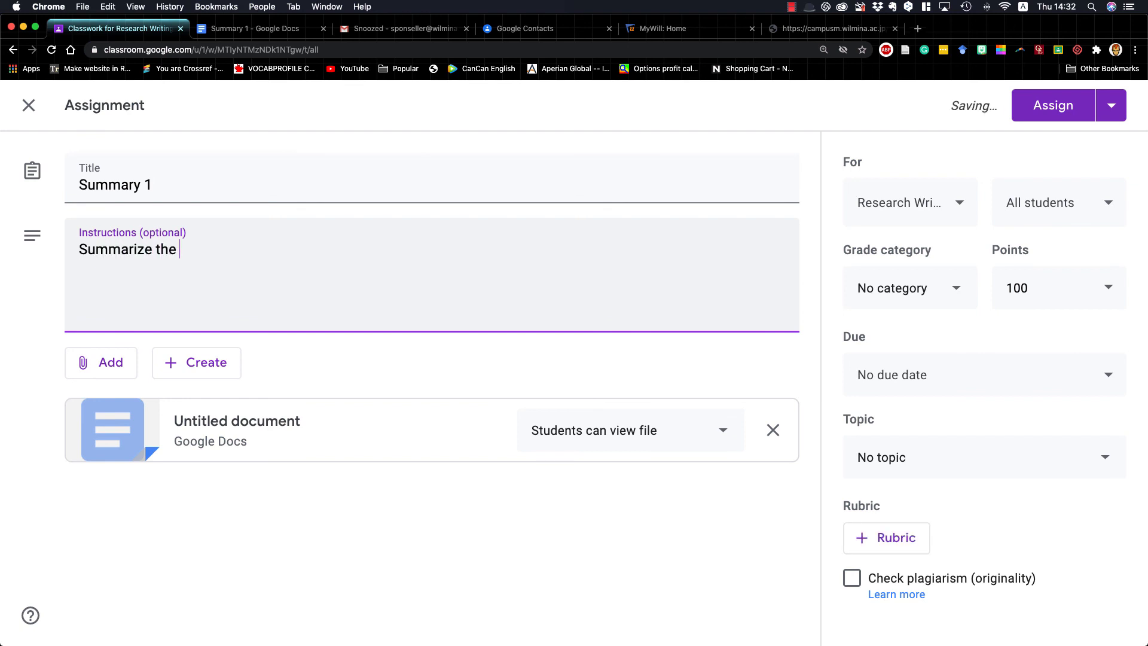
type("U")
key("BackSpace")
type("unit 1 reading")
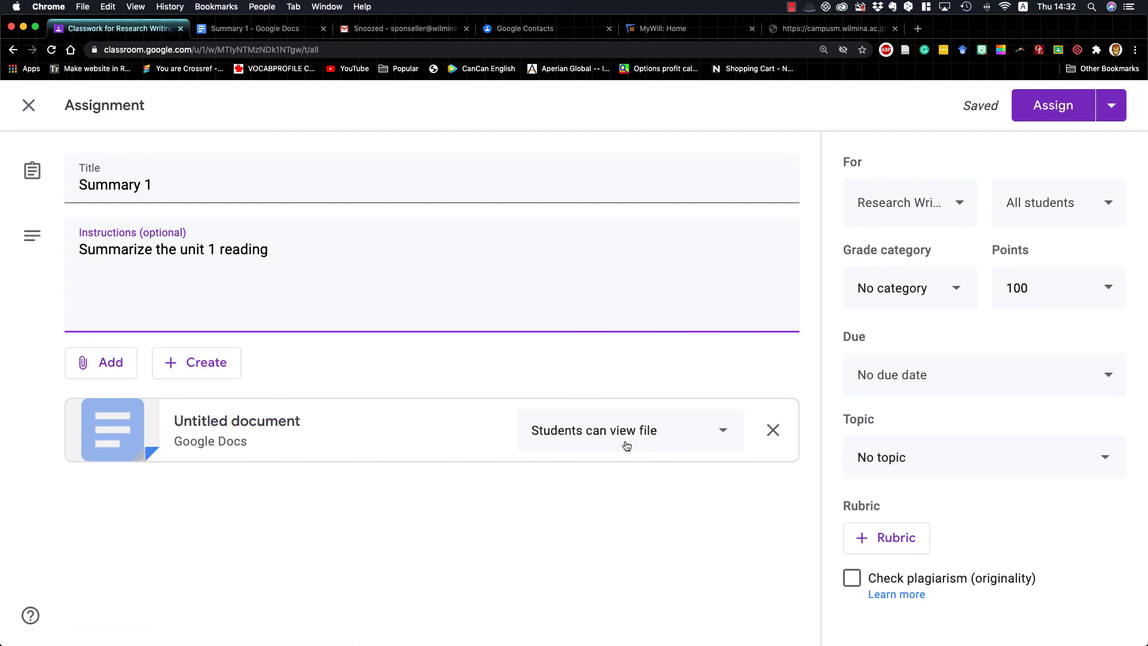
Set the attached document's student access to "Make a copy for each student"
left_click(724, 434)
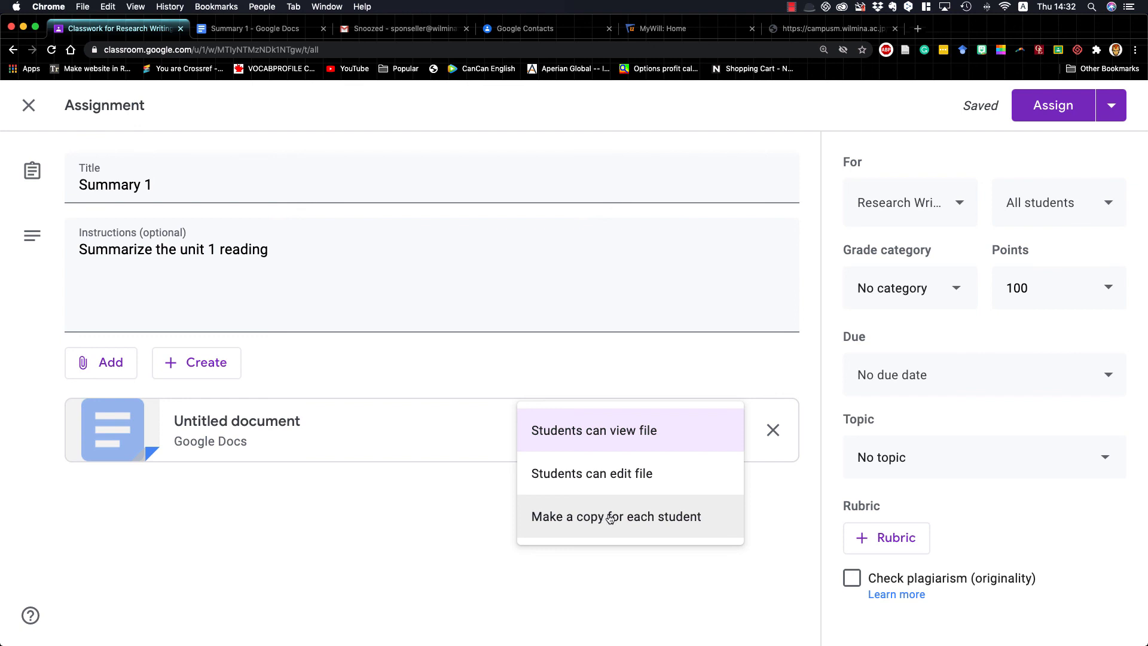
left_click(599, 519)
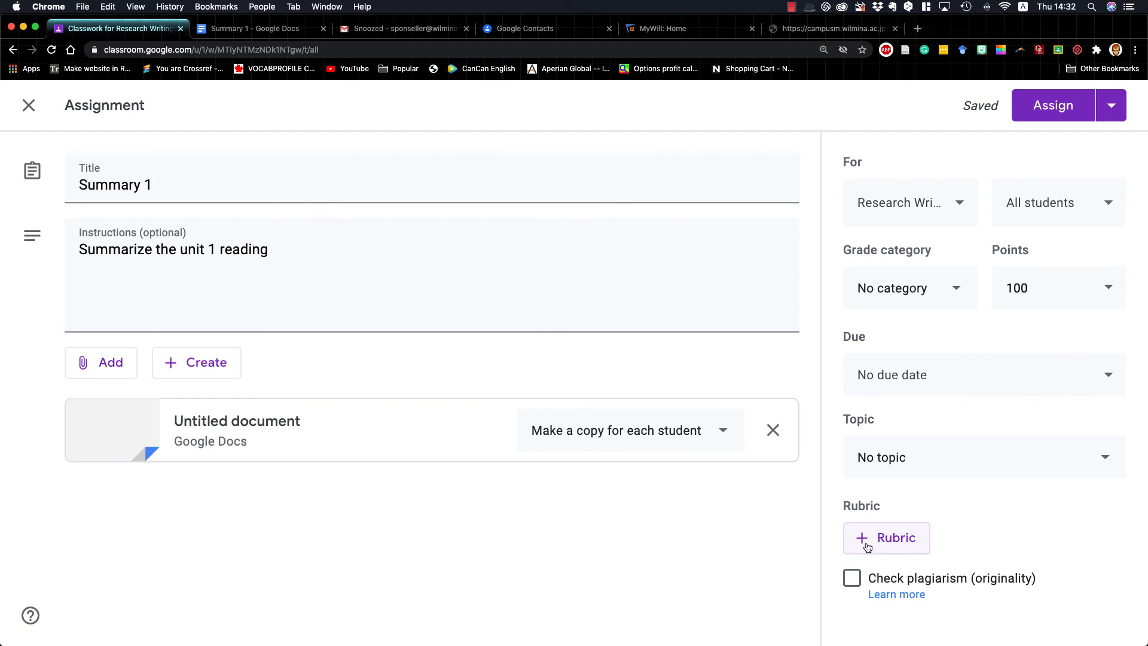
Create a new topic named "Summaries" for the assignment
left_click(899, 465)
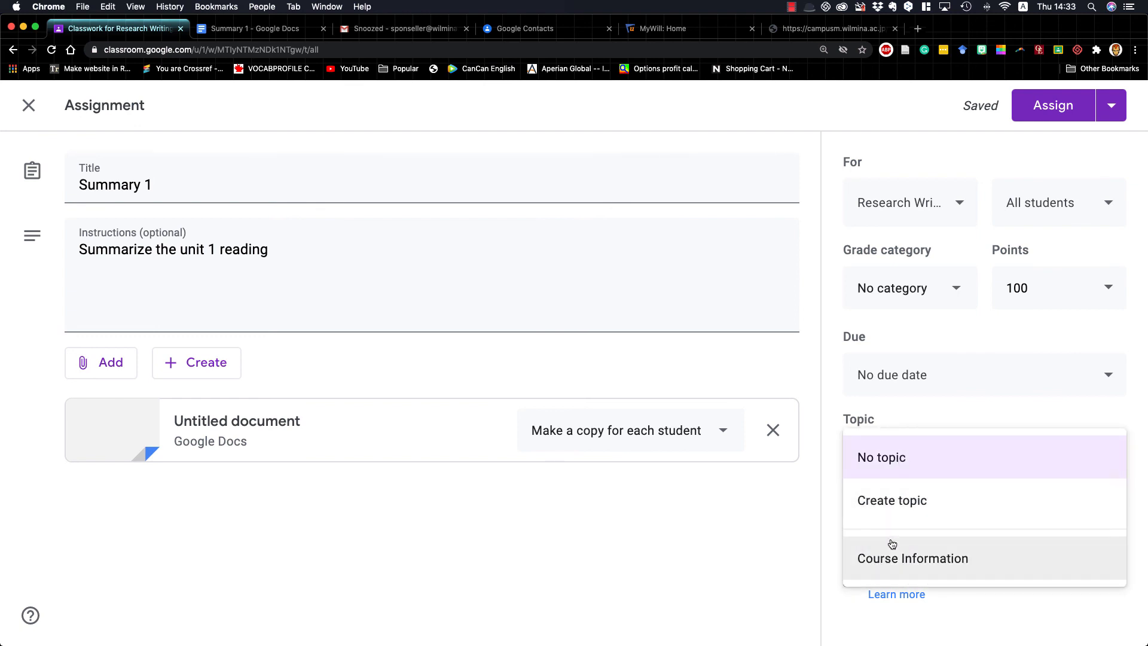
left_click(889, 505)
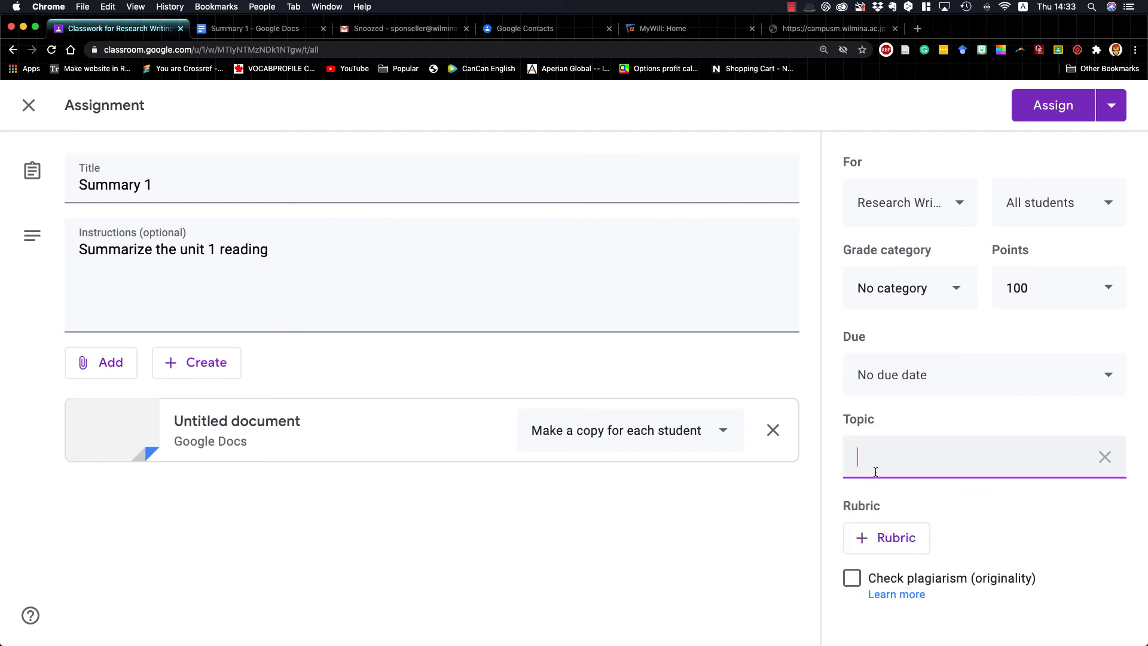
type("Summar")
type("y")
type("ies")
left_click(779, 526)
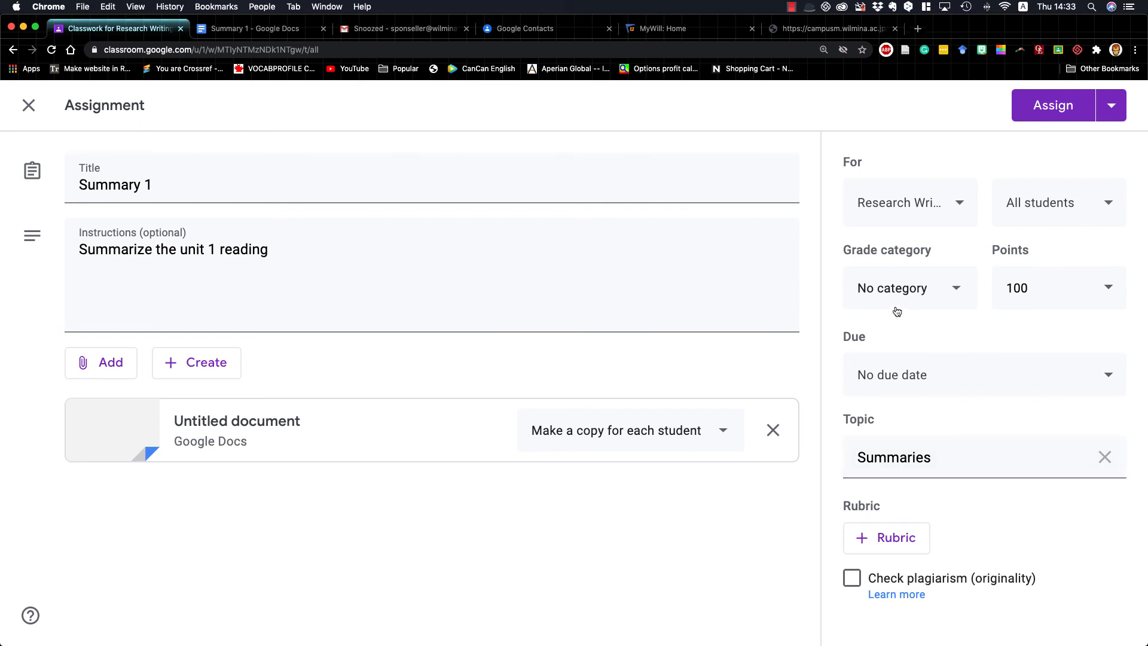
Set the assignment's grade category to "Summary Writing Tasks" and its points to 10
left_click(944, 295)
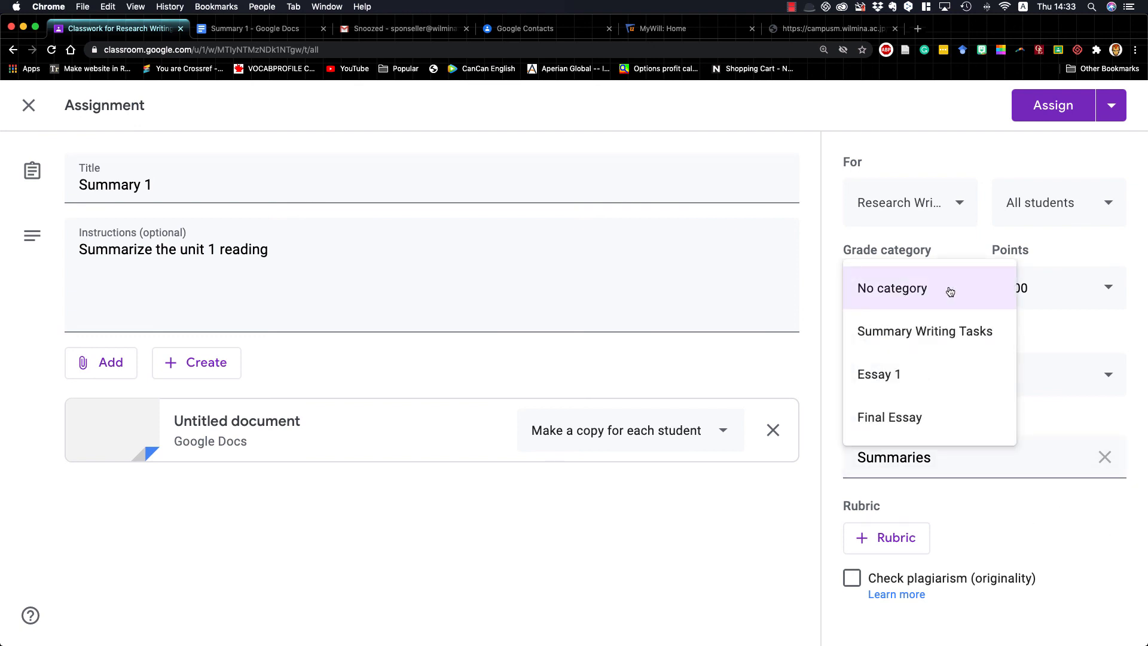
left_click(913, 343)
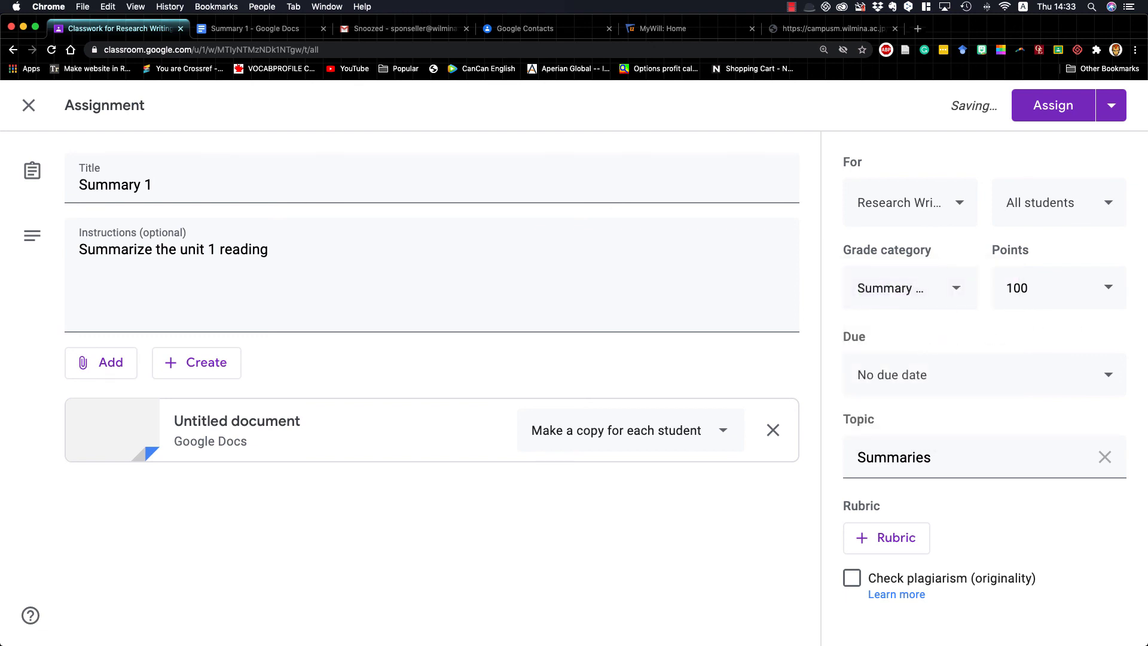
left_click(1017, 288)
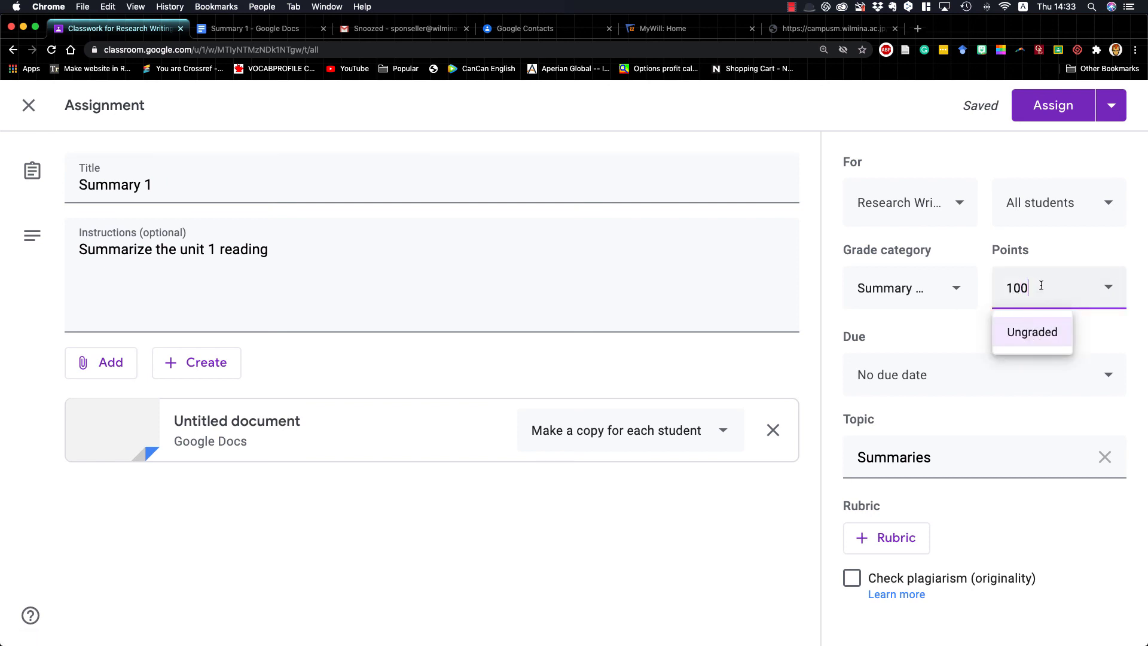
key("BackSpace")
left_click(941, 330)
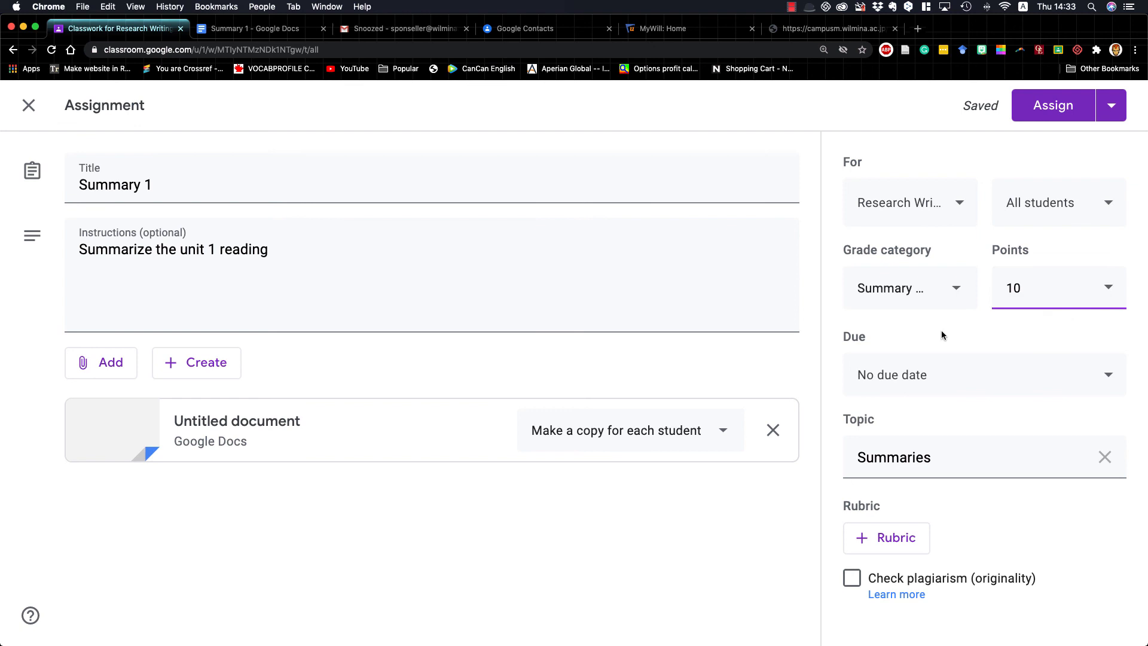
Set the assignment's due date to Aug 14, 2020 with a due time of 12:30 PM
left_click(984, 376)
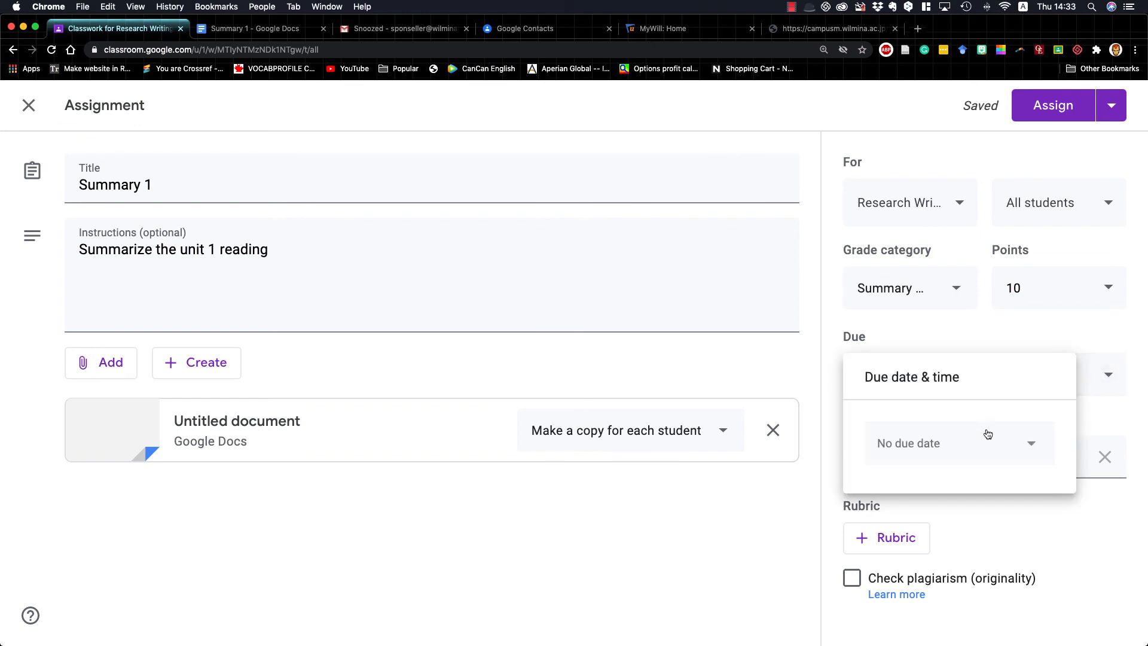
left_click(988, 434)
left_click(1024, 318)
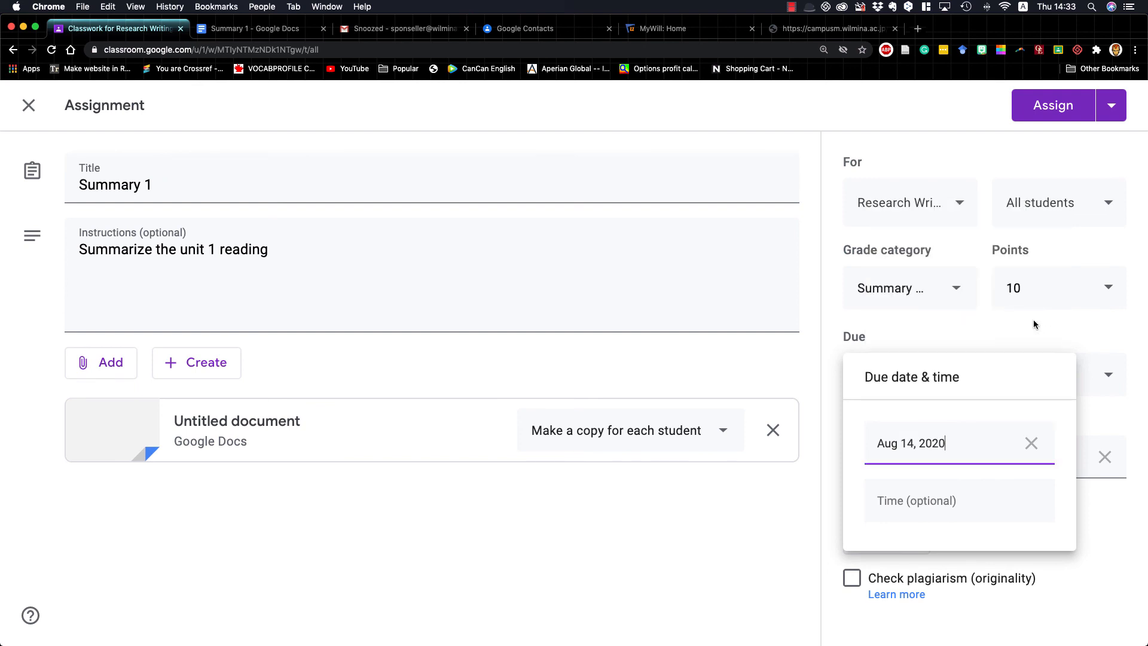
left_click(1016, 500)
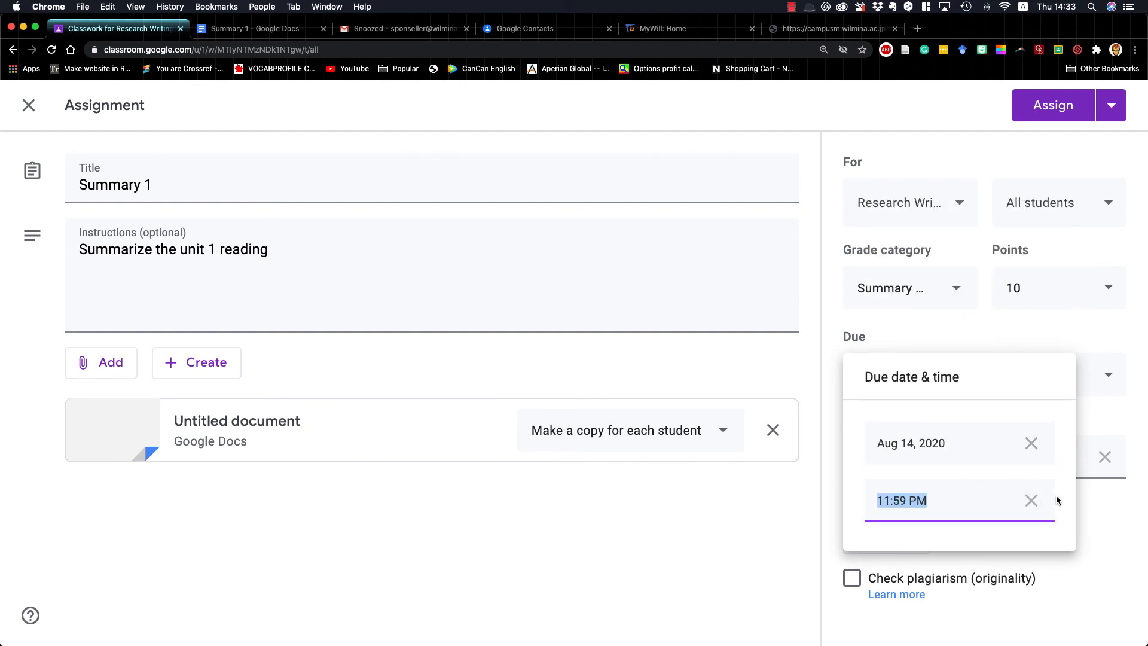
type("12")
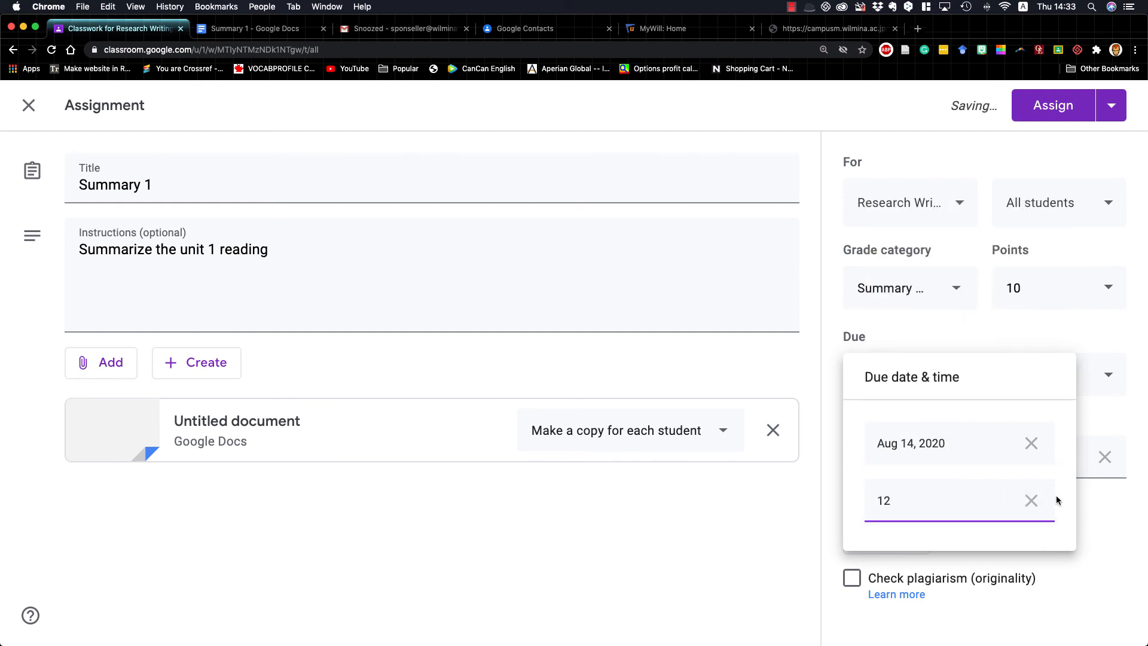
type(":30 pm")
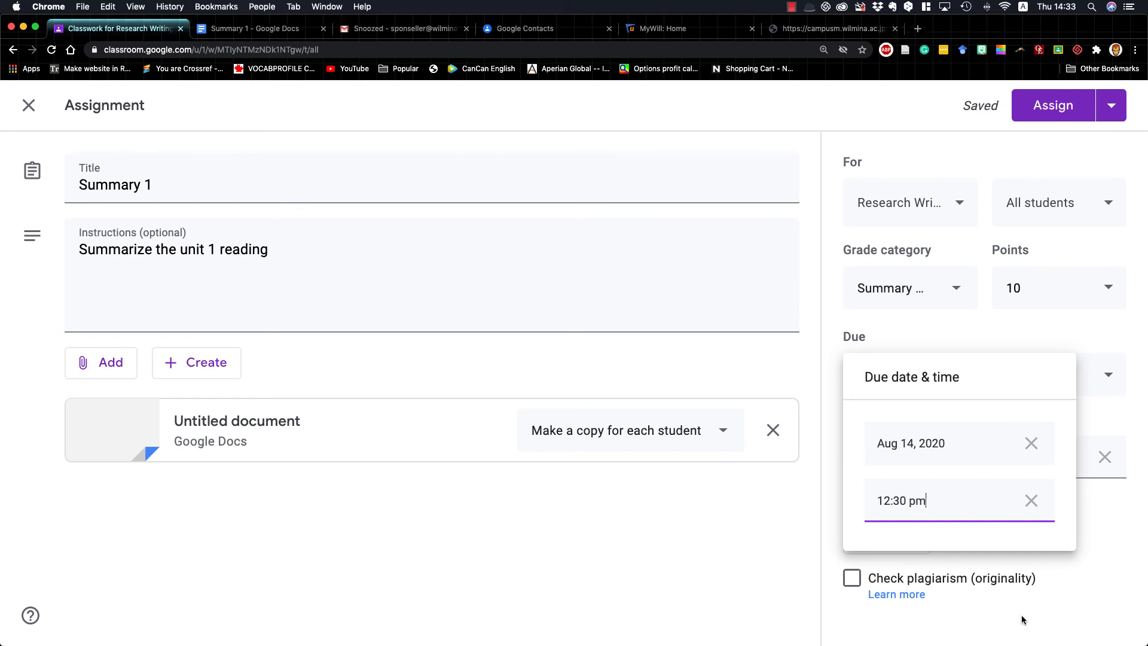
left_click(776, 527)
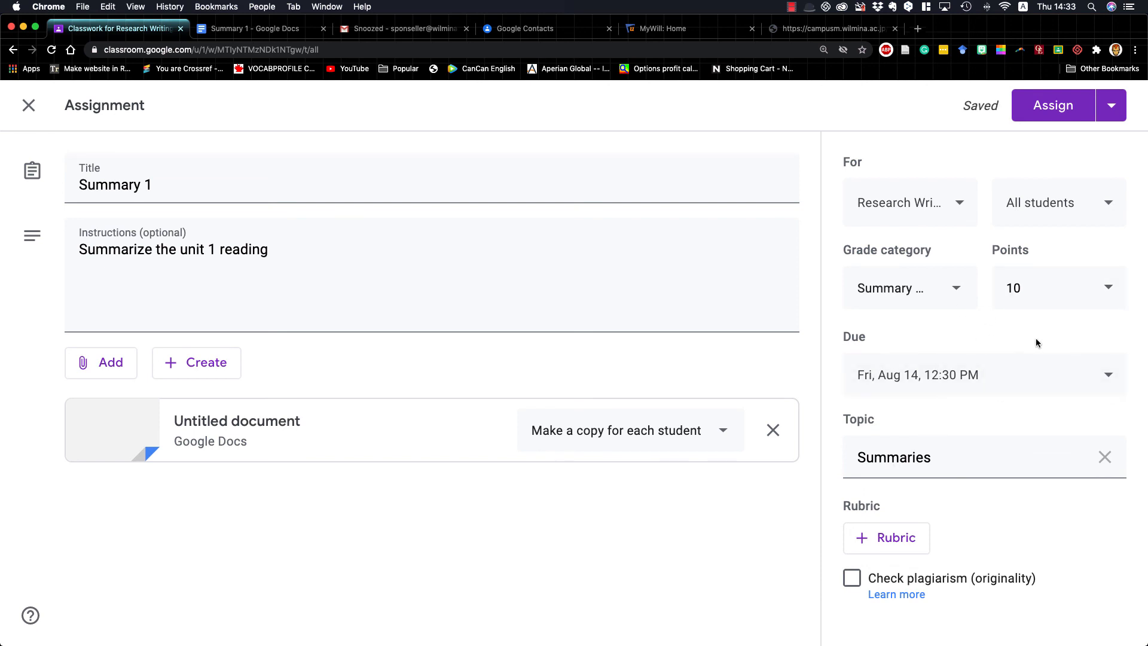
left_click(963, 211)
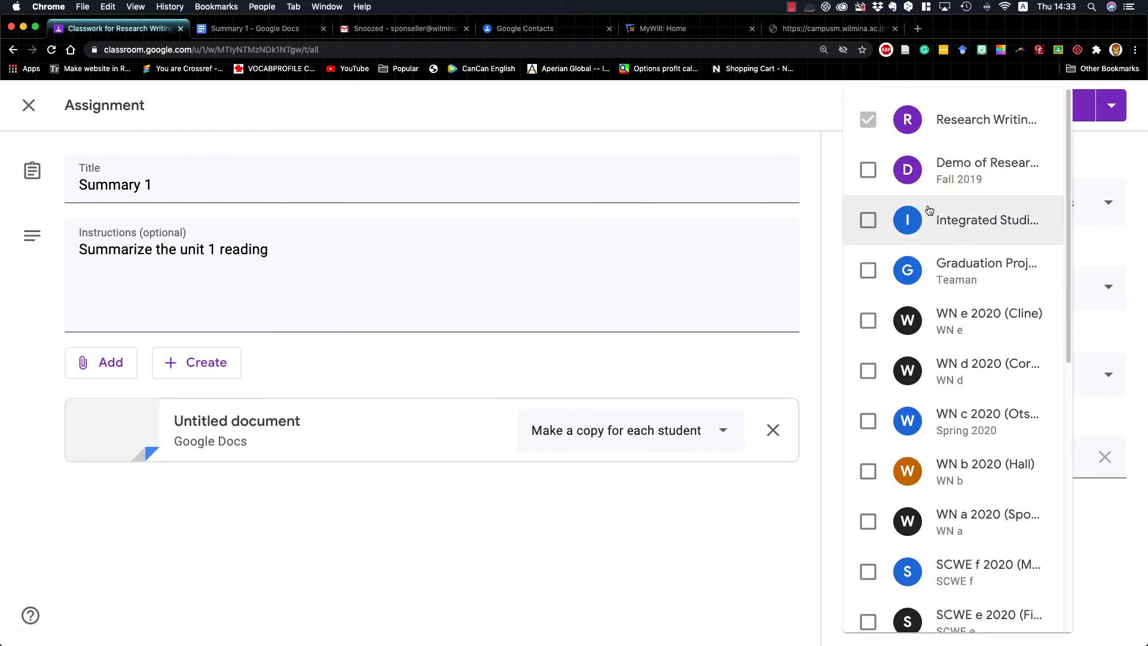
left_click(868, 171)
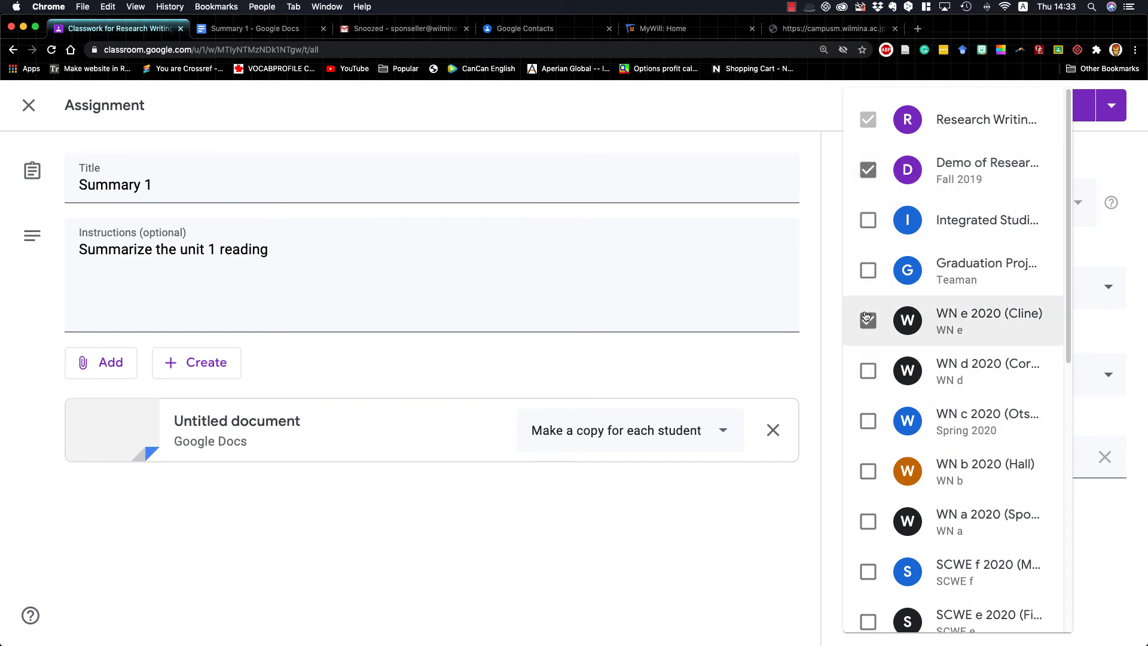
left_click(869, 173)
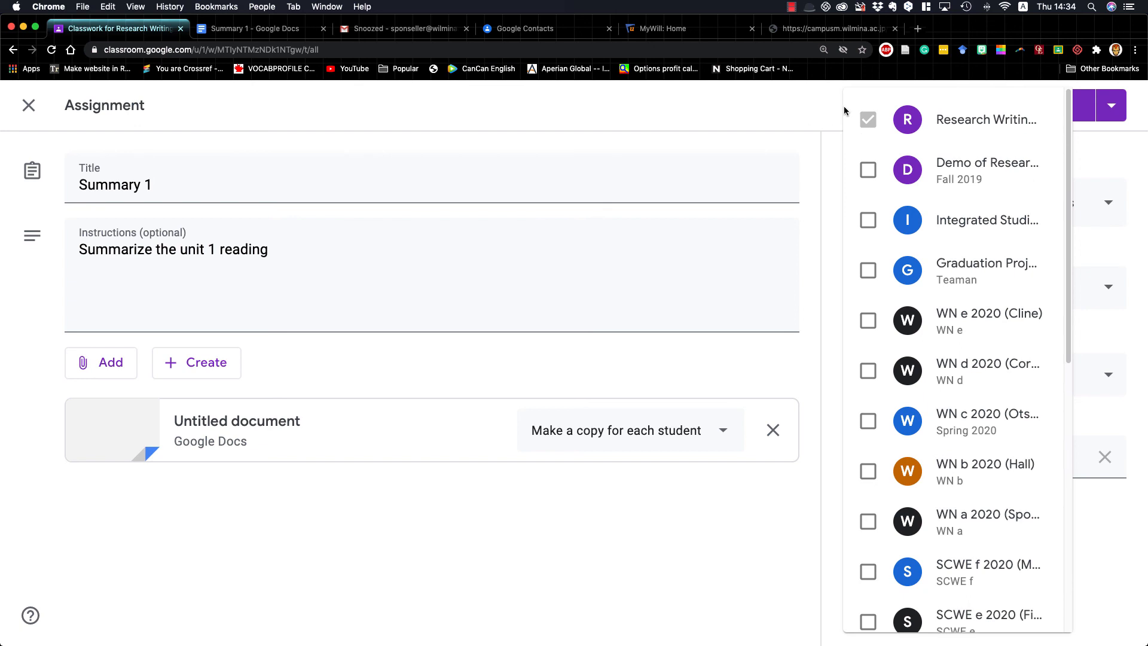
left_click(799, 103)
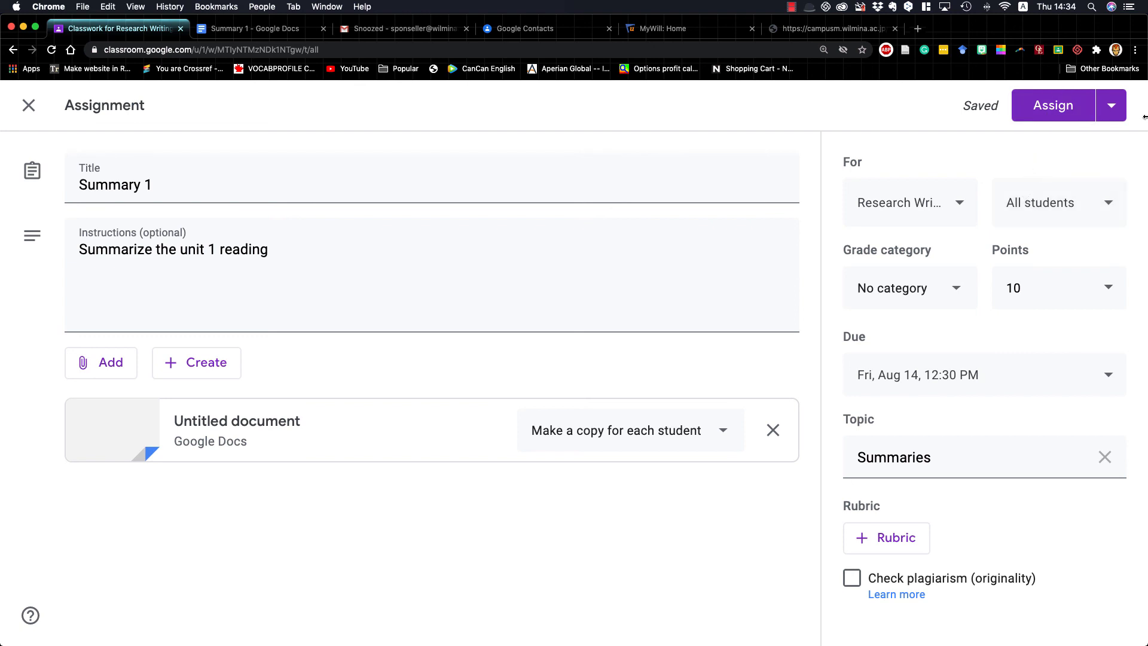
Assign Summary 1 to the Research Writing class without a grade category
left_click(1053, 106)
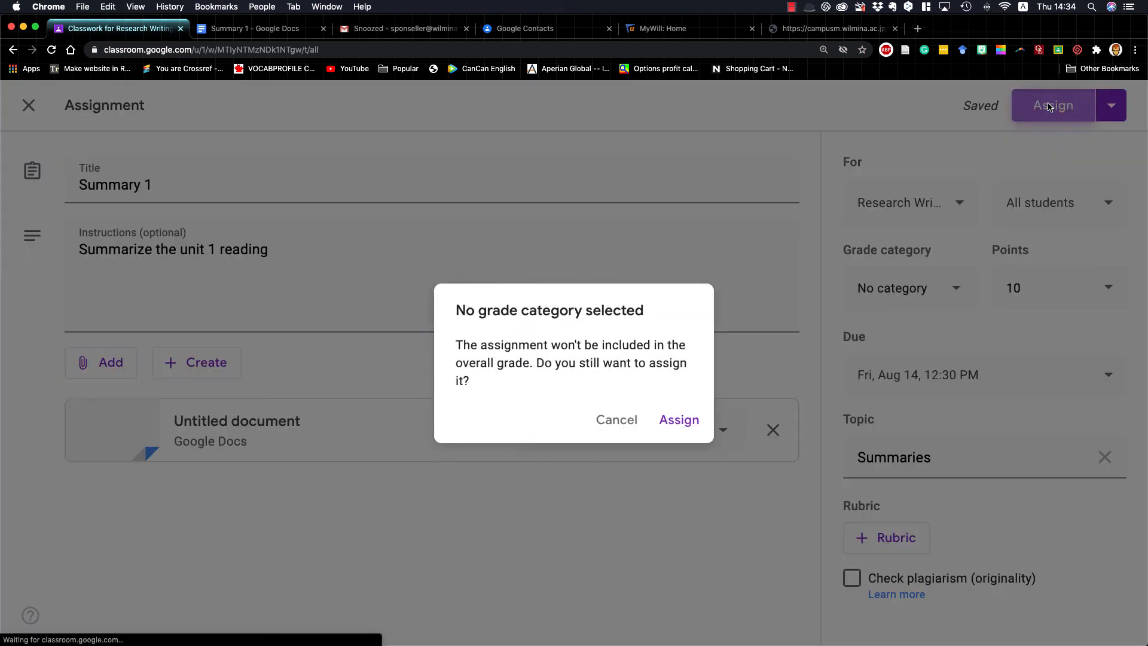
left_click(667, 420)
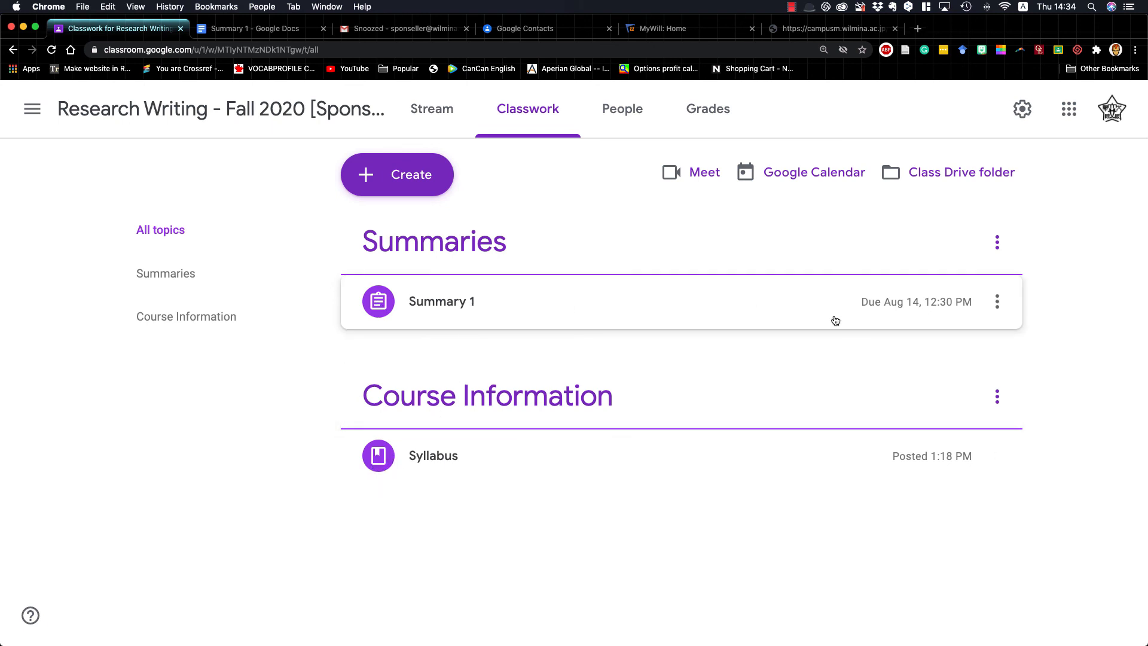
Review the posted Summary 1 assignment's details, student work and instructions, and return to the class's collapsed classwork list
left_click(997, 302)
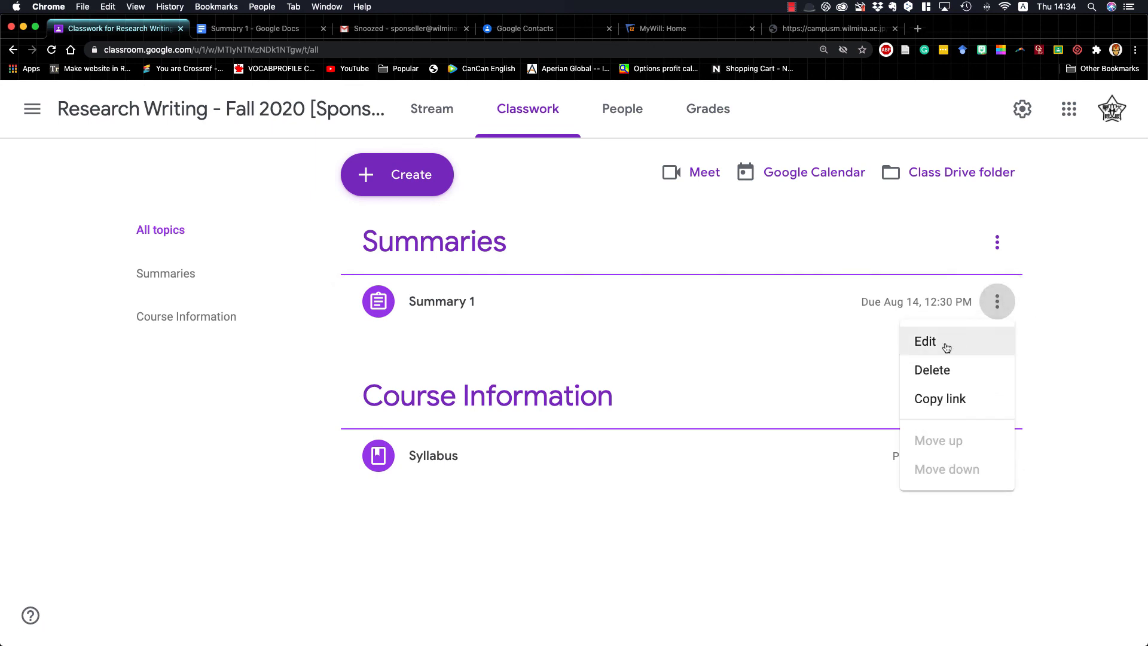
left_click(569, 307)
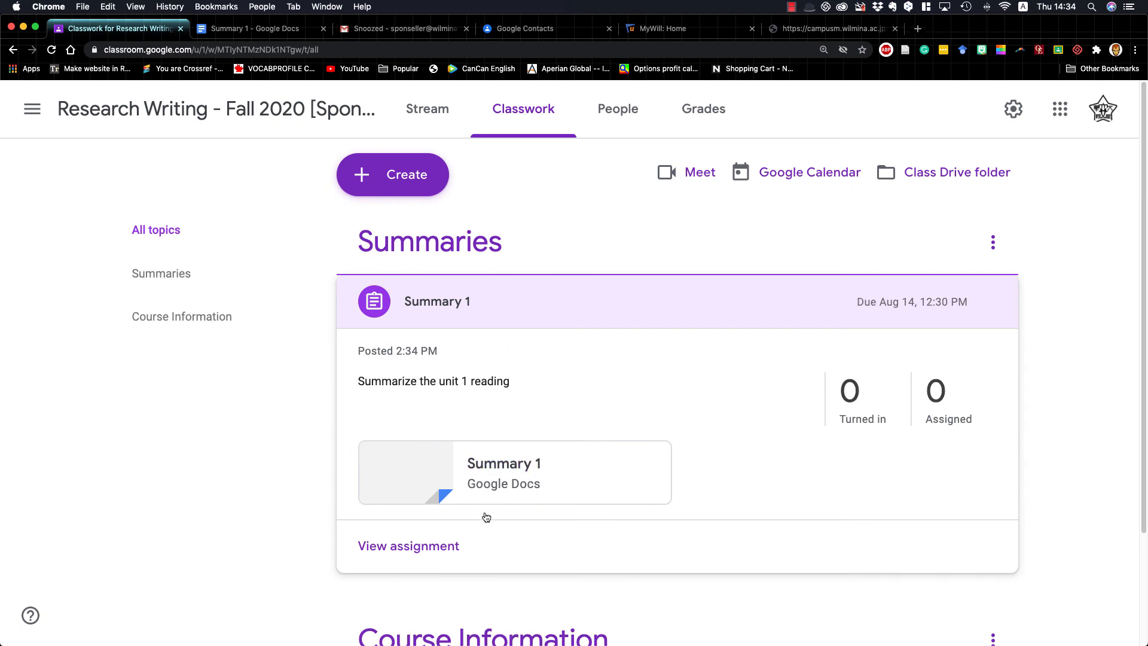
left_click(423, 547)
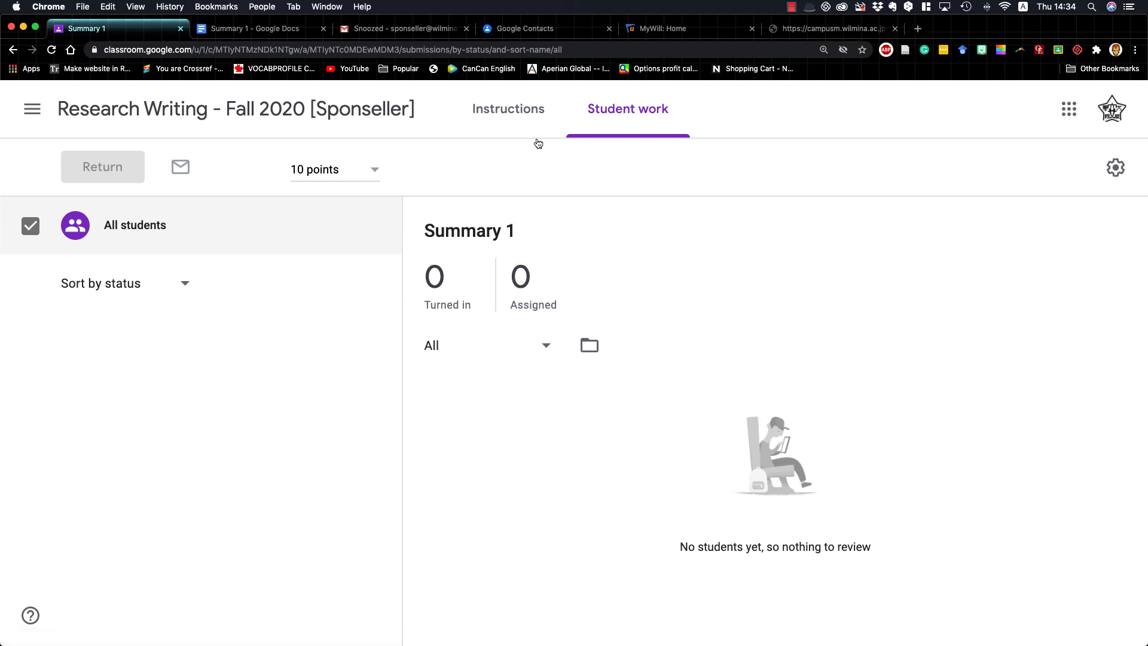
left_click(520, 109)
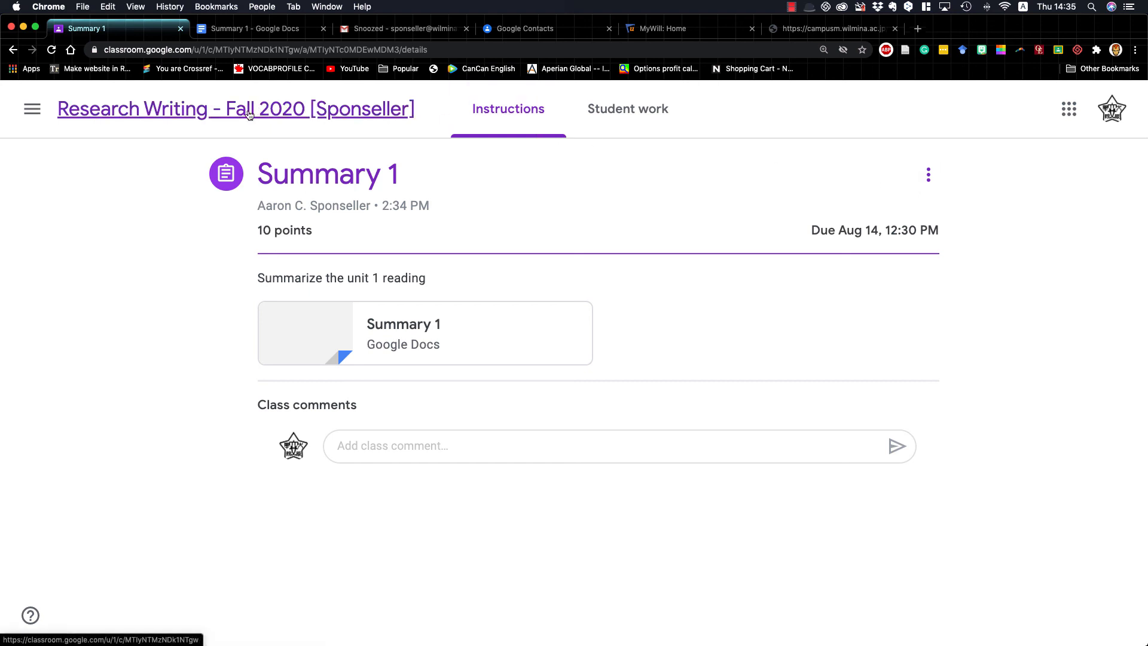
left_click(203, 116)
left_click(523, 109)
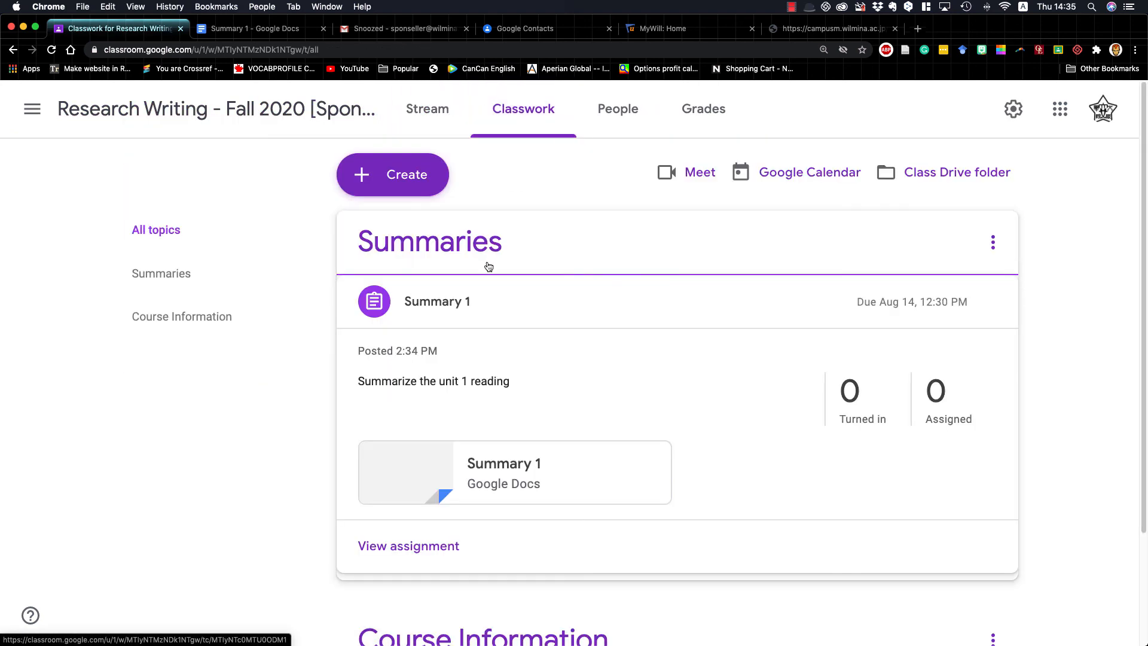
left_click(546, 288)
Create a new question post in the class that asks "How difficult was this reading?"
left_click(420, 177)
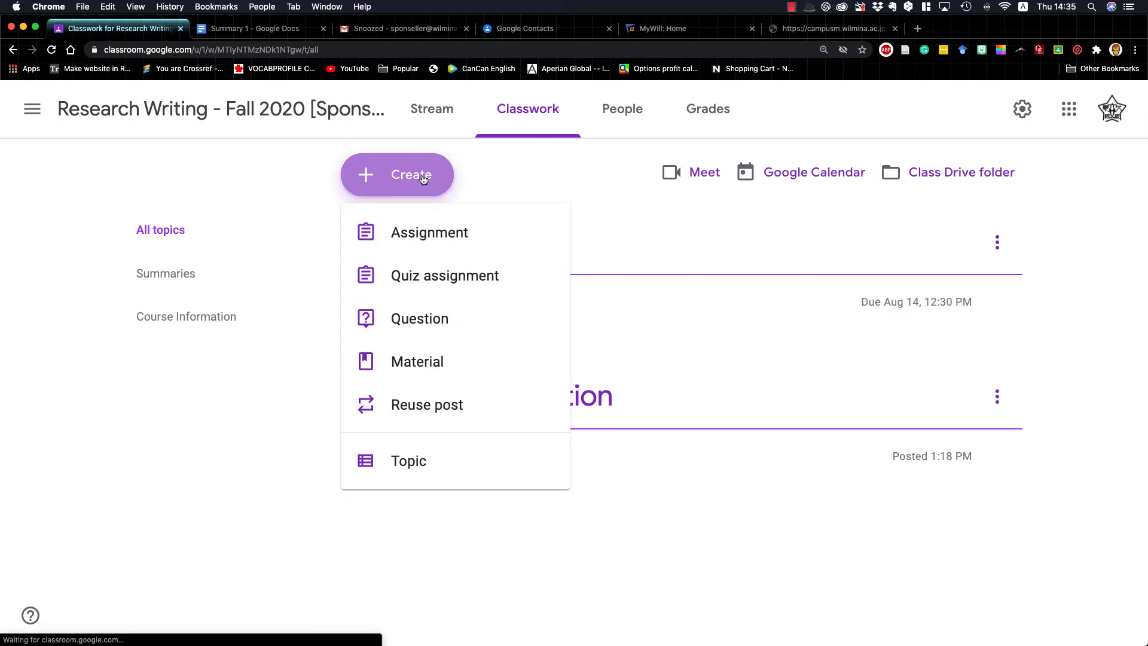
left_click(441, 320)
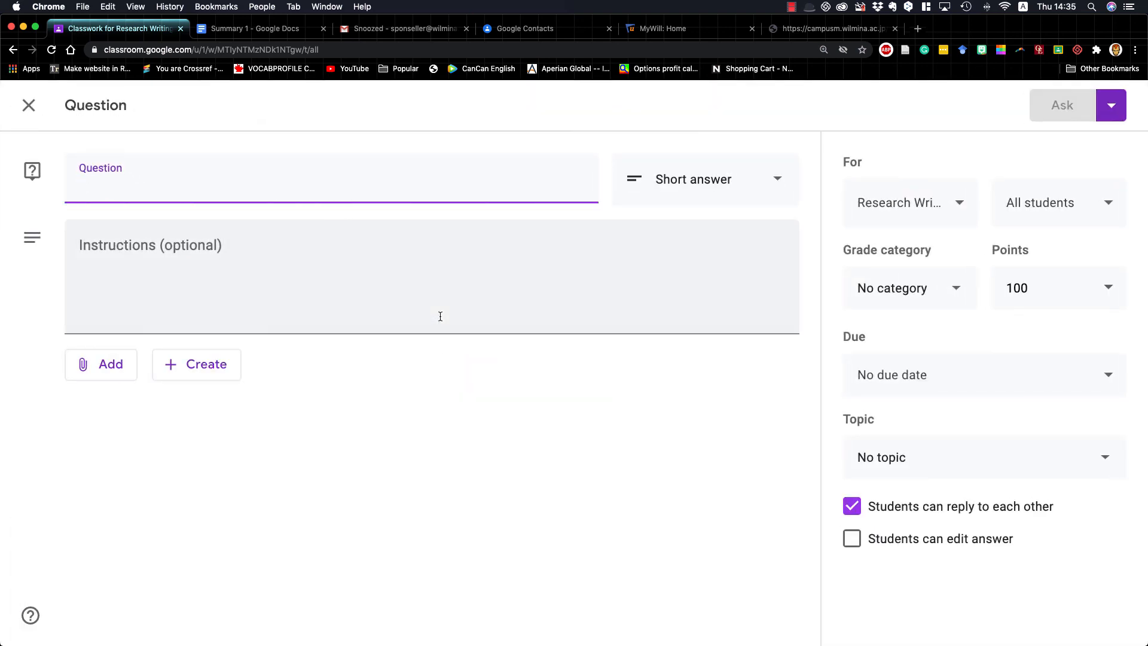
left_click(681, 183)
left_click(386, 185)
type("How")
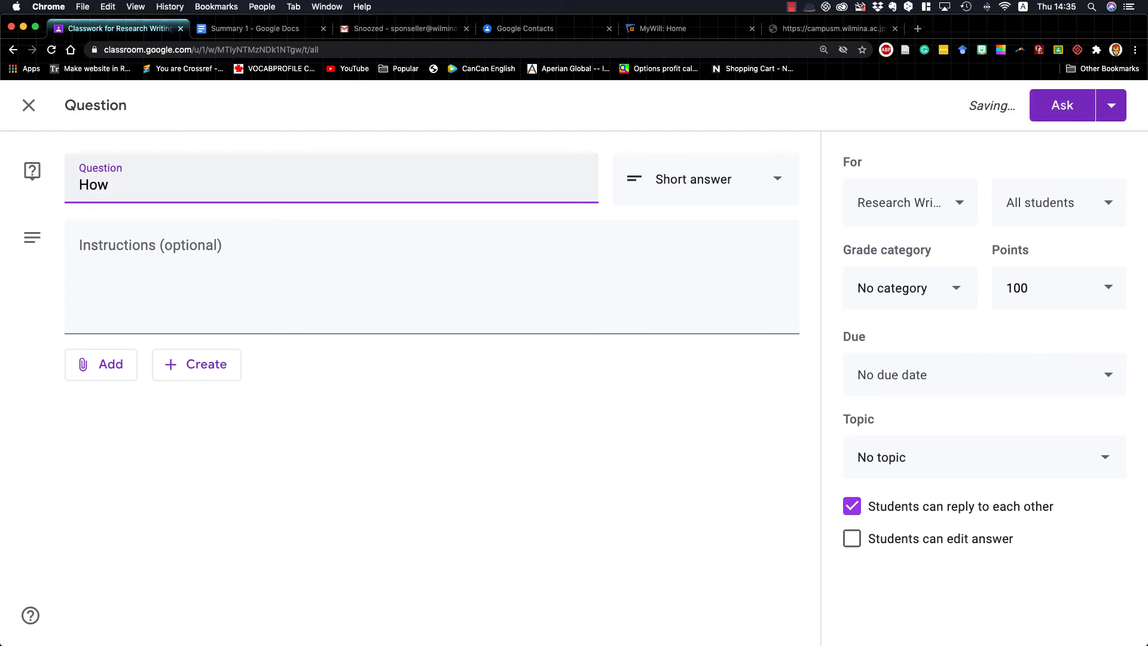
type(" tdifficult wha")
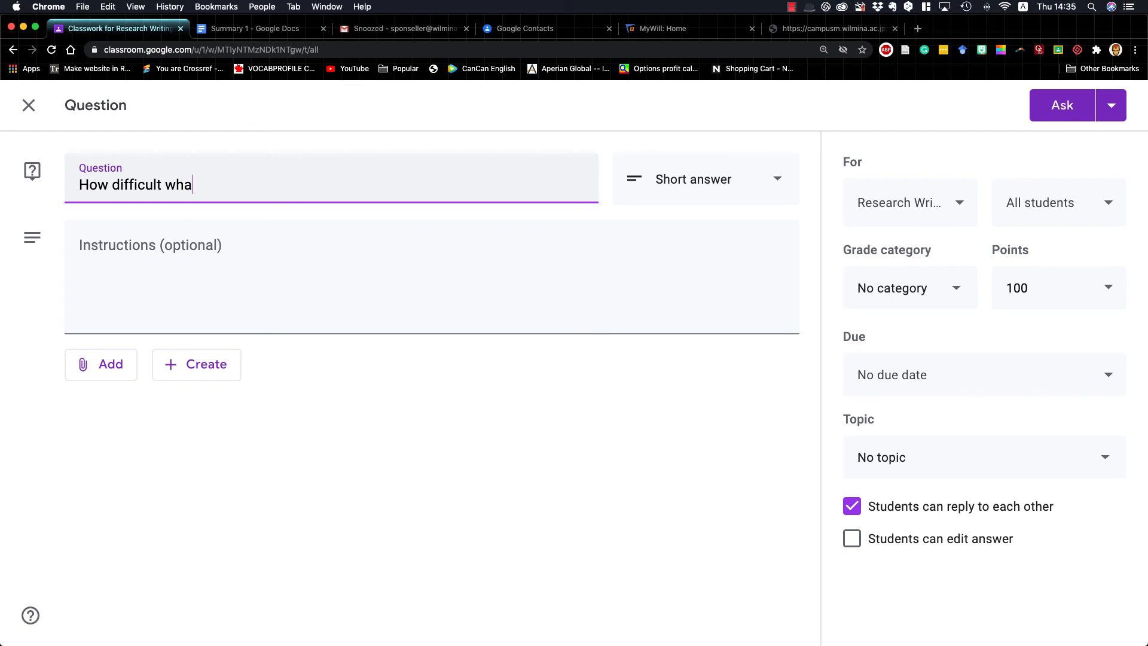
key("BackSpace")
key("BackSpace")
type("as thsi")
key("BackSpace")
type("is reading?")
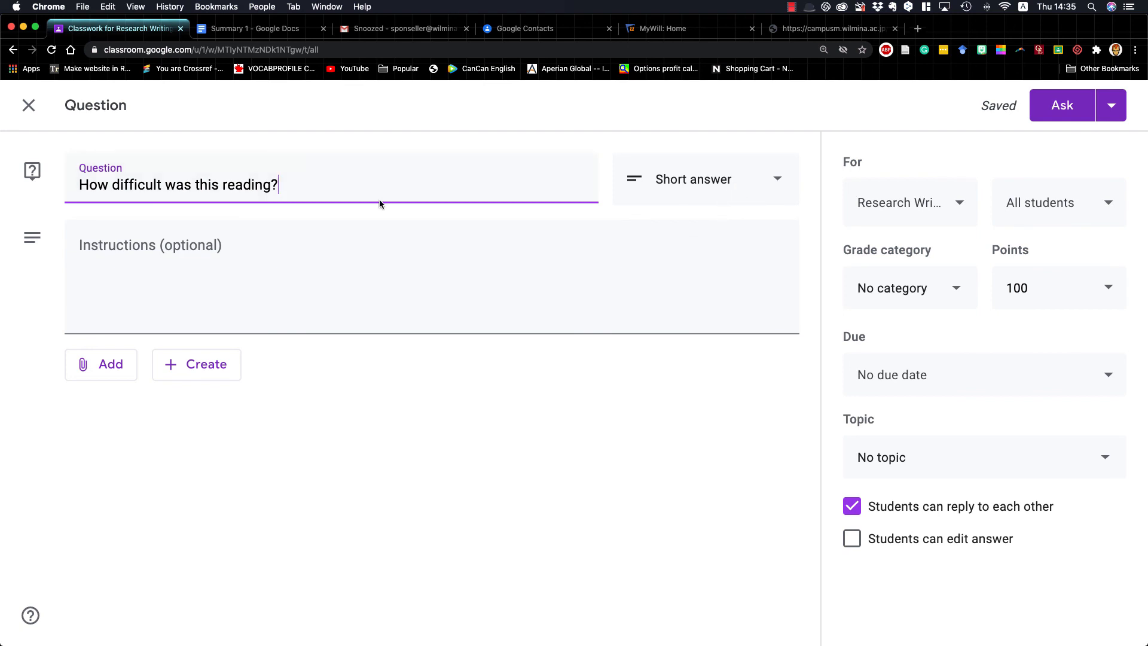
Make the question multiple choice and enter "Too Easy" and "Easy" as its first two answer options
left_click(720, 189)
left_click(697, 231)
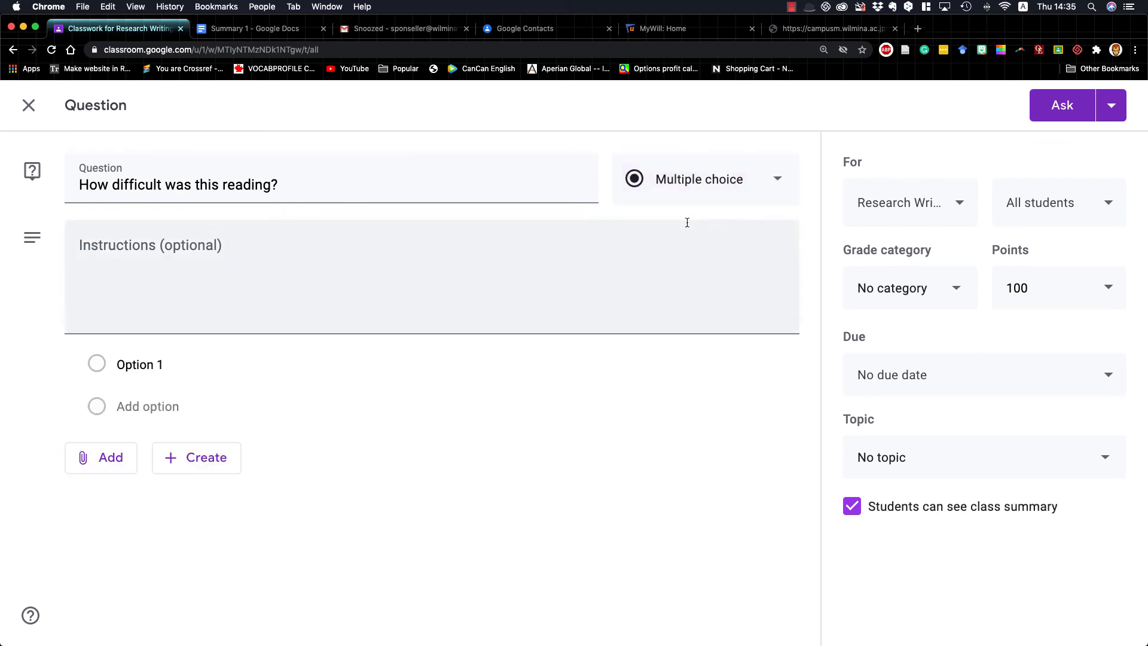
left_click(159, 365)
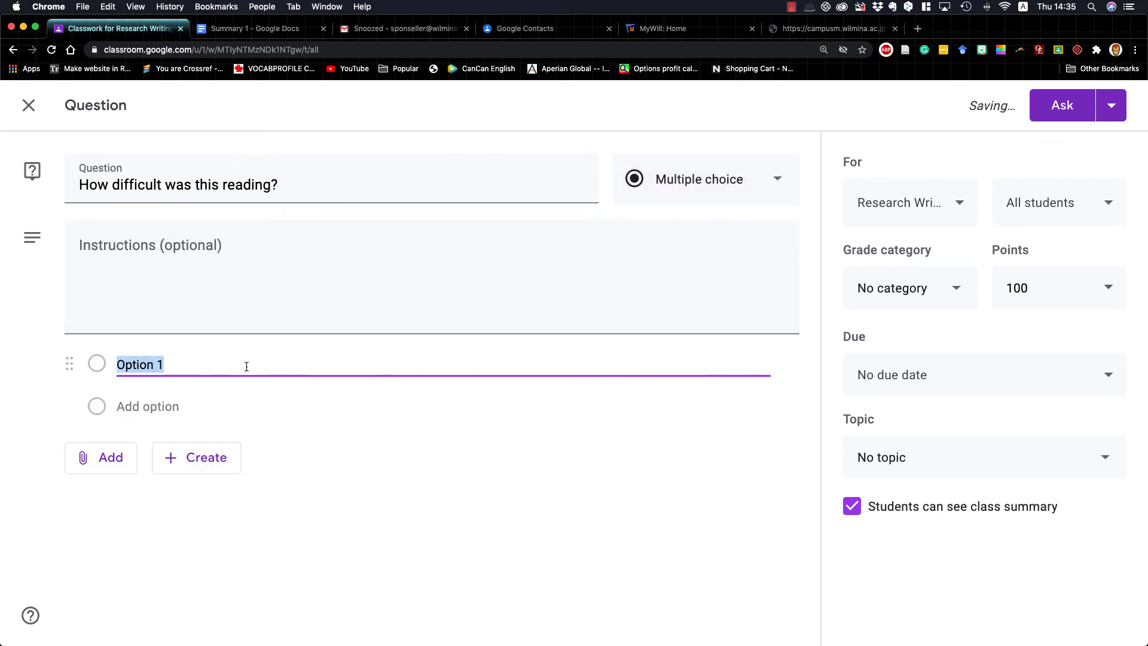
type("Too Easy")
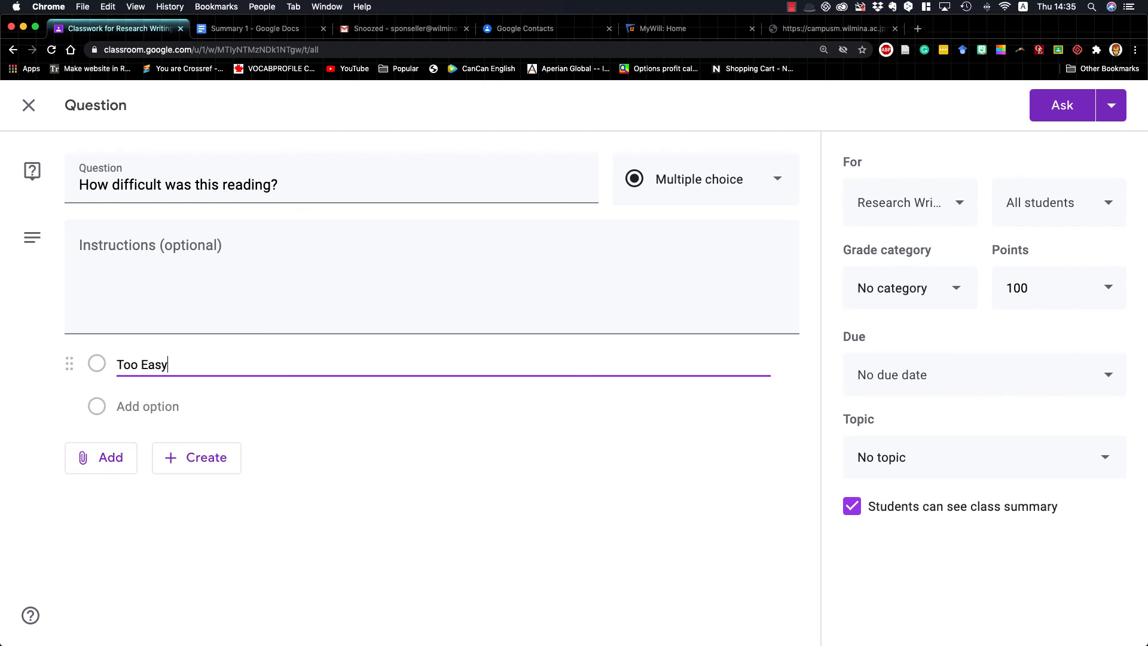
key("Return")
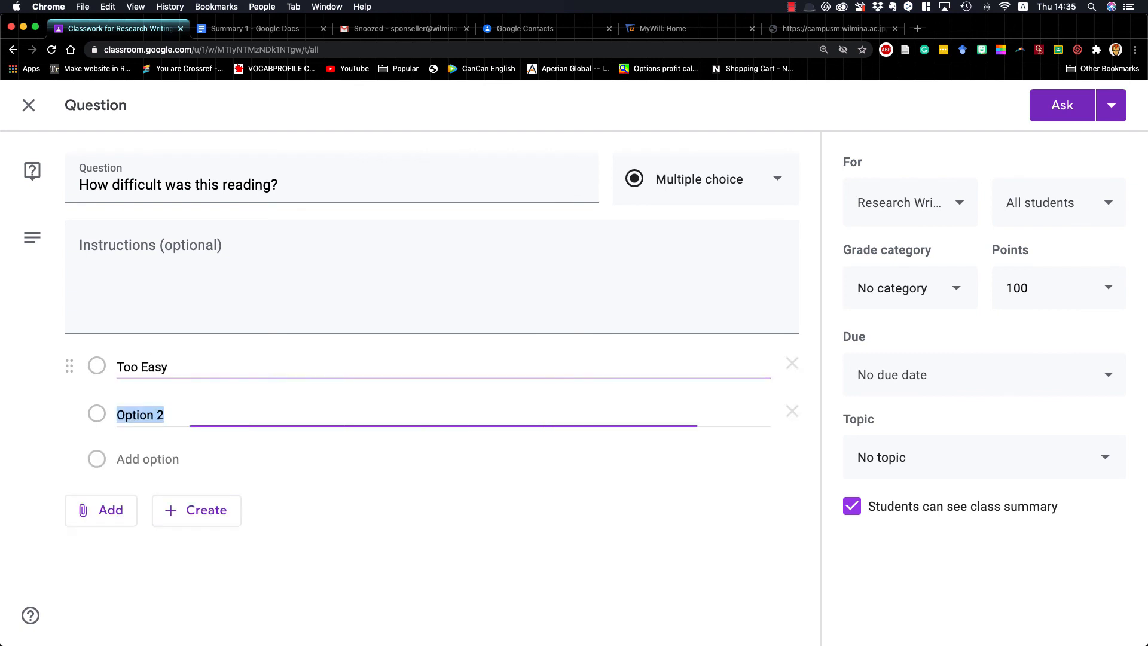
type("Easy")
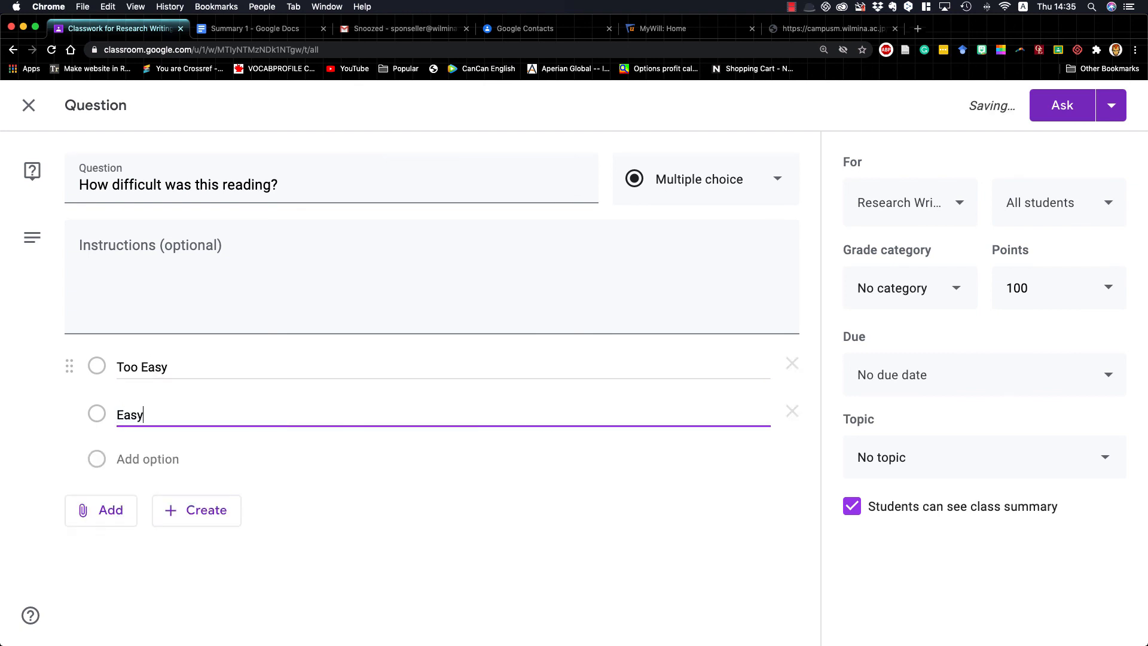
key("Return")
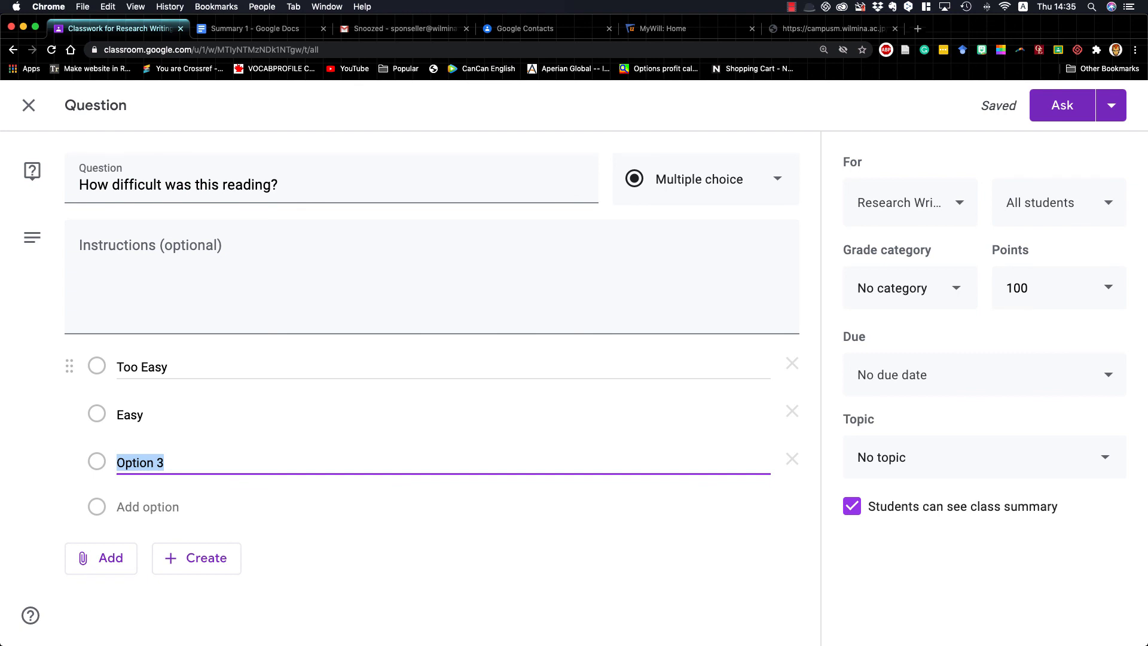
Enter "So-so", "Hard" and "Impossible!" as the question's third, fourth and fifth answer options
type("So-so")
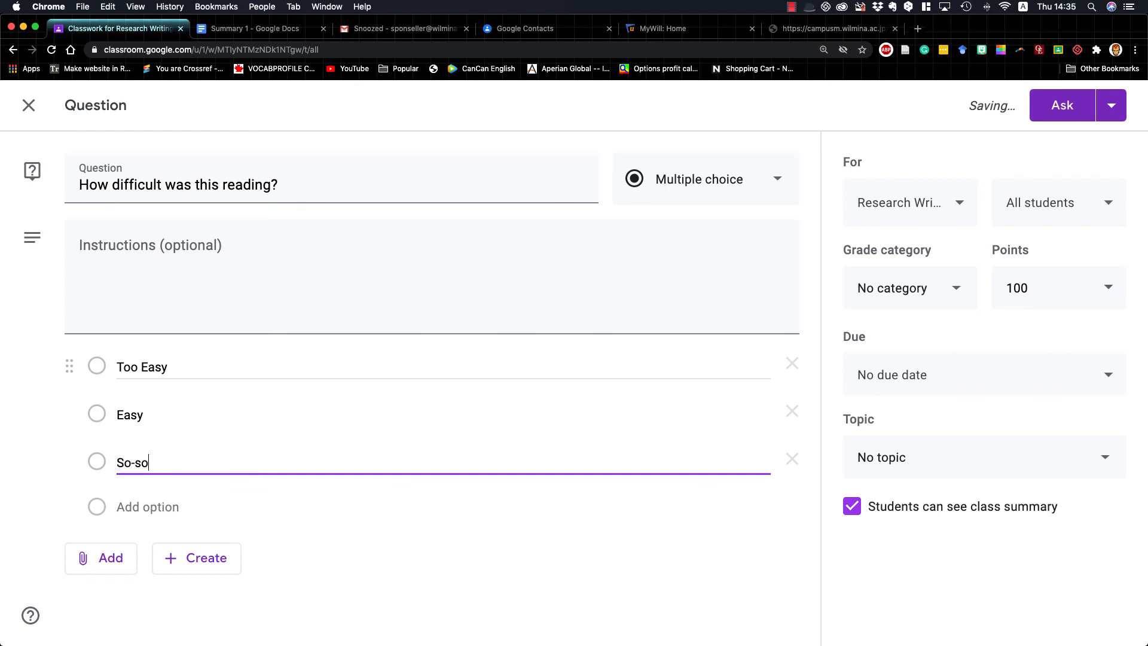
key("Return")
type("Hard")
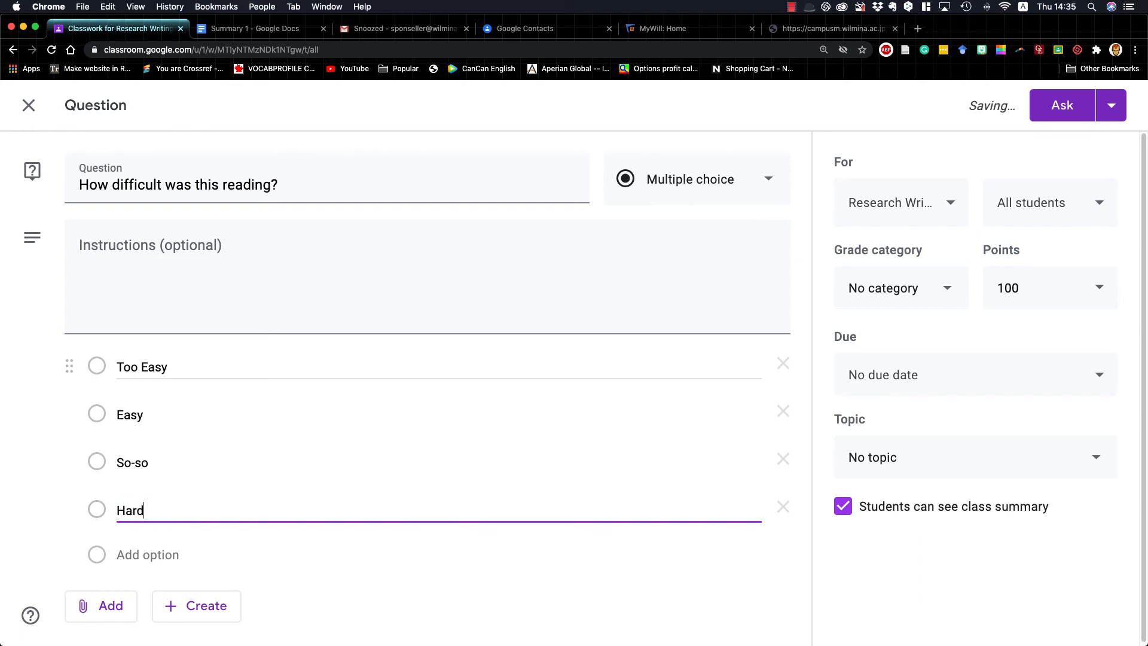
key("Return")
type("Impossibl")
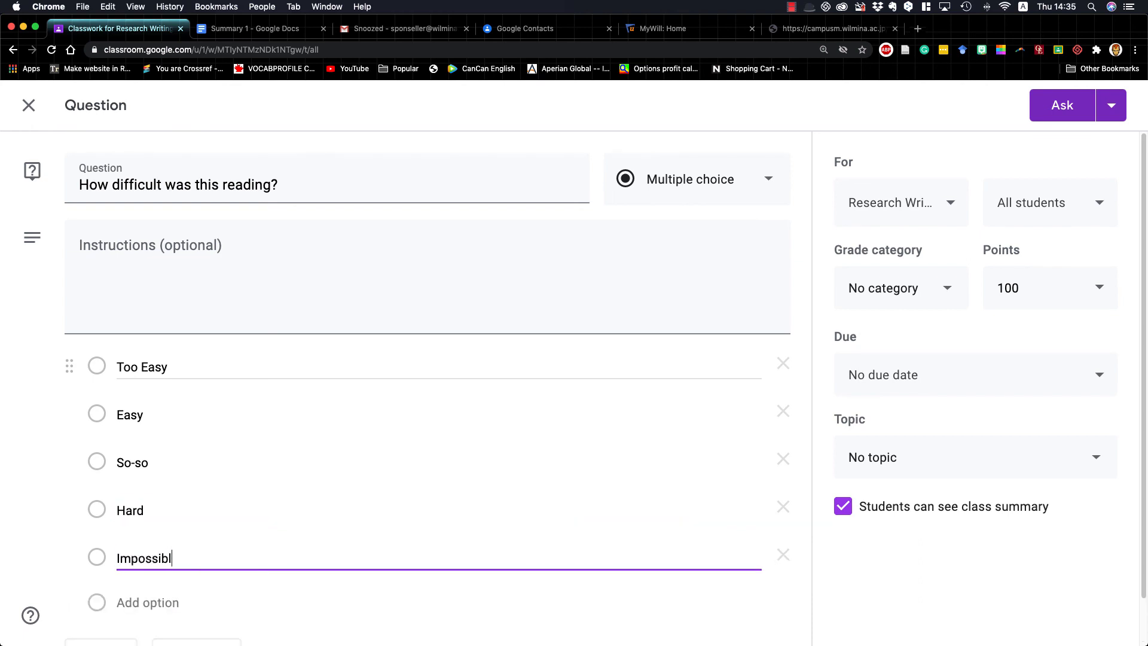
type("e!")
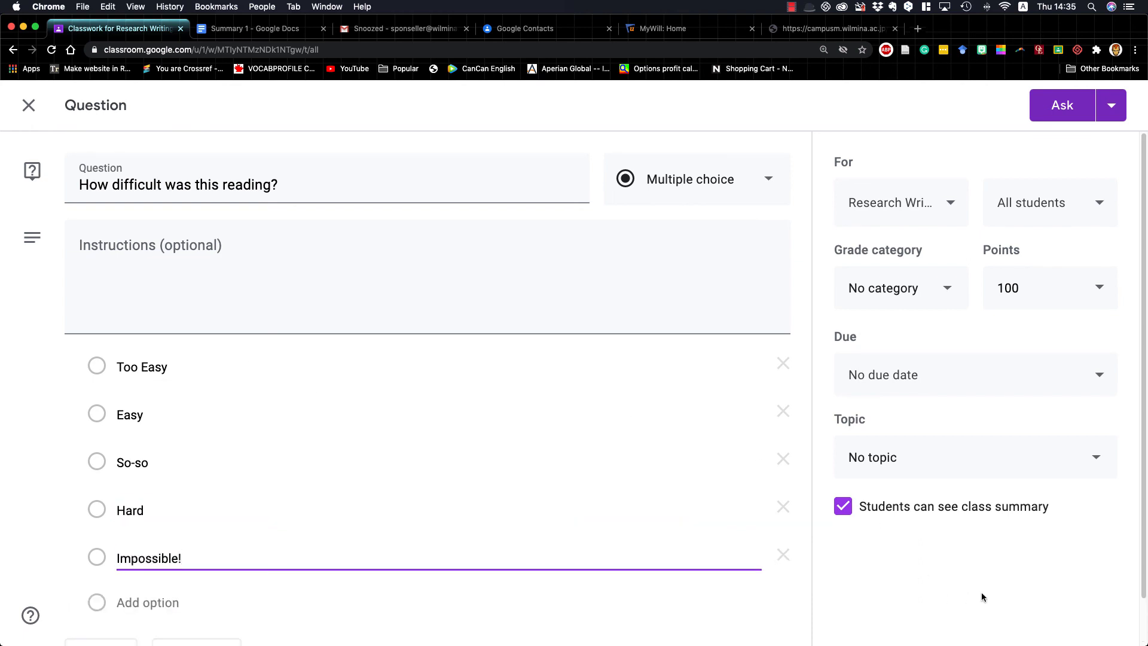
left_click(981, 596)
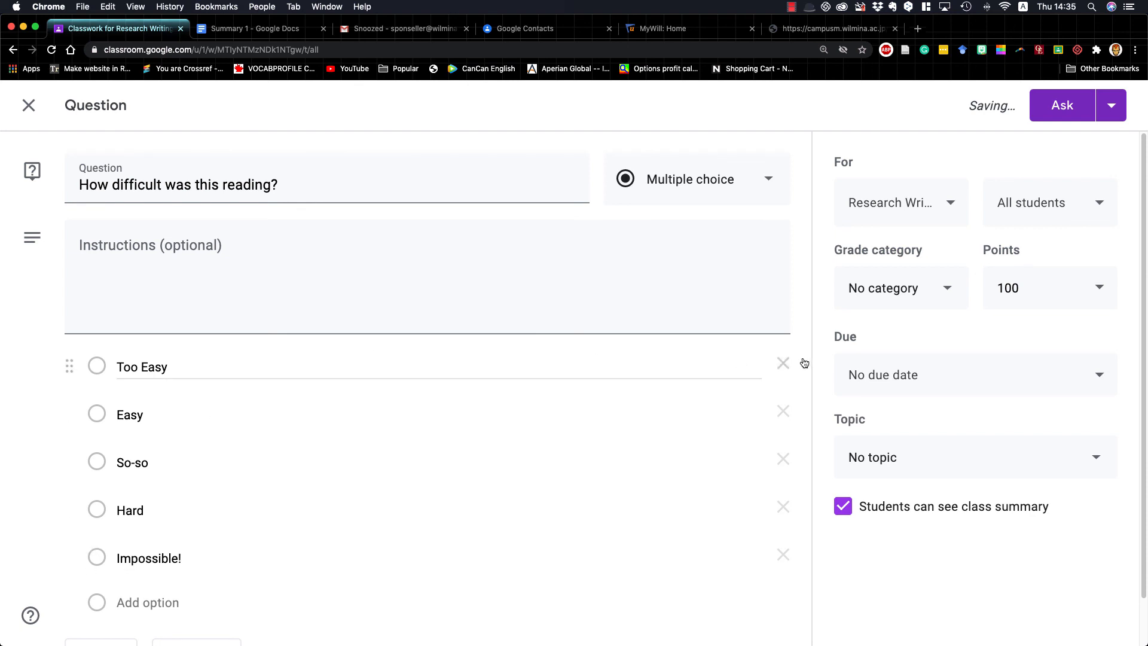
Set the question's grade category to Summary Writing Tasks and make it ungraded
left_click(937, 289)
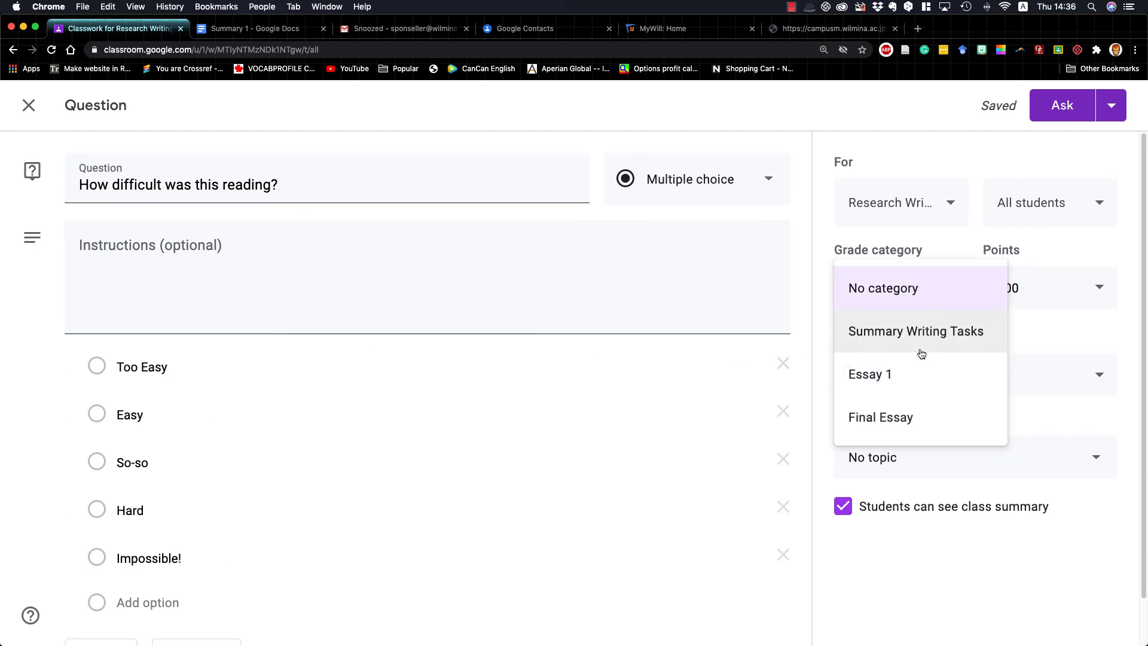
left_click(906, 339)
left_click(1017, 311)
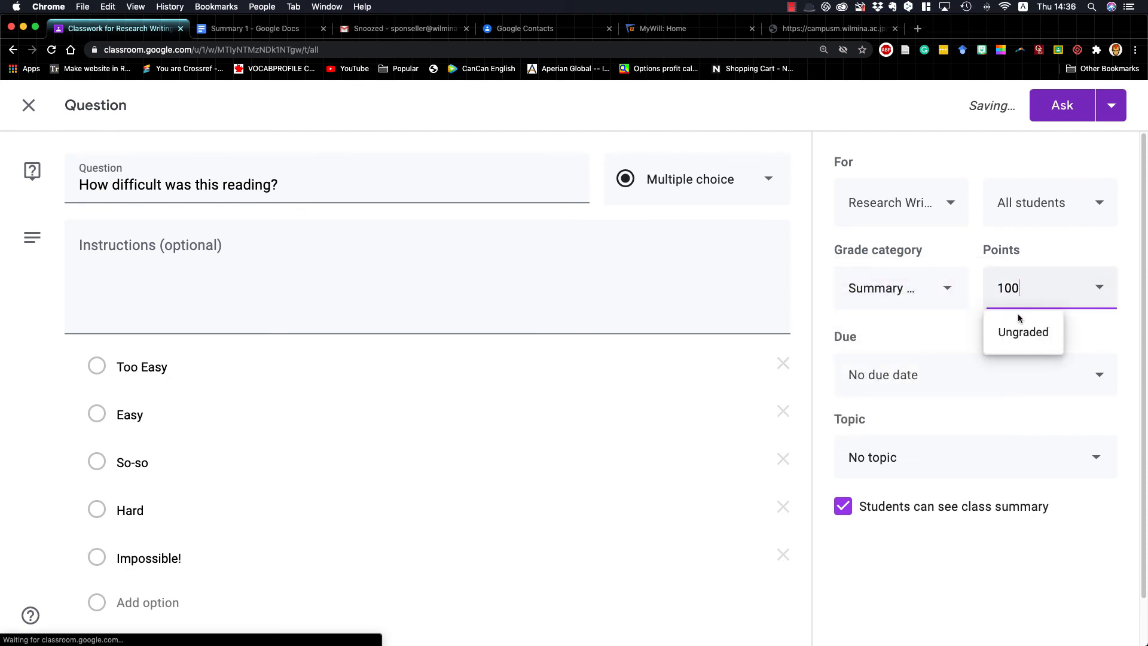
left_click(1023, 332)
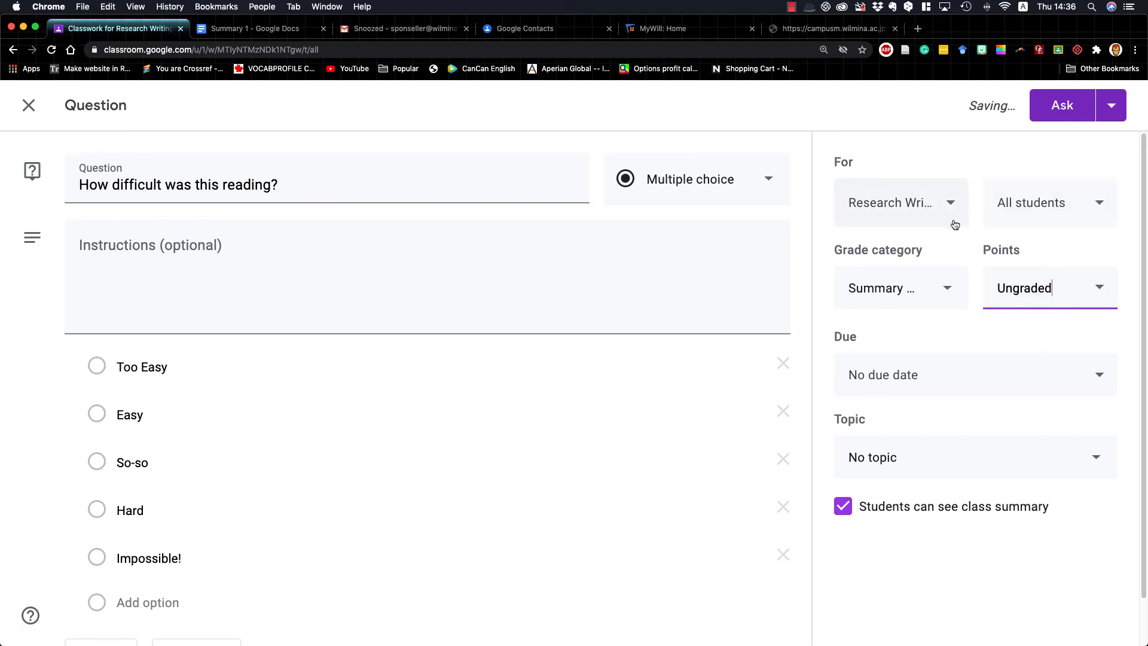
Set the question's due date to Aug 14, 2020 with a due time of 12:30 PM
left_click(929, 376)
left_click(942, 443)
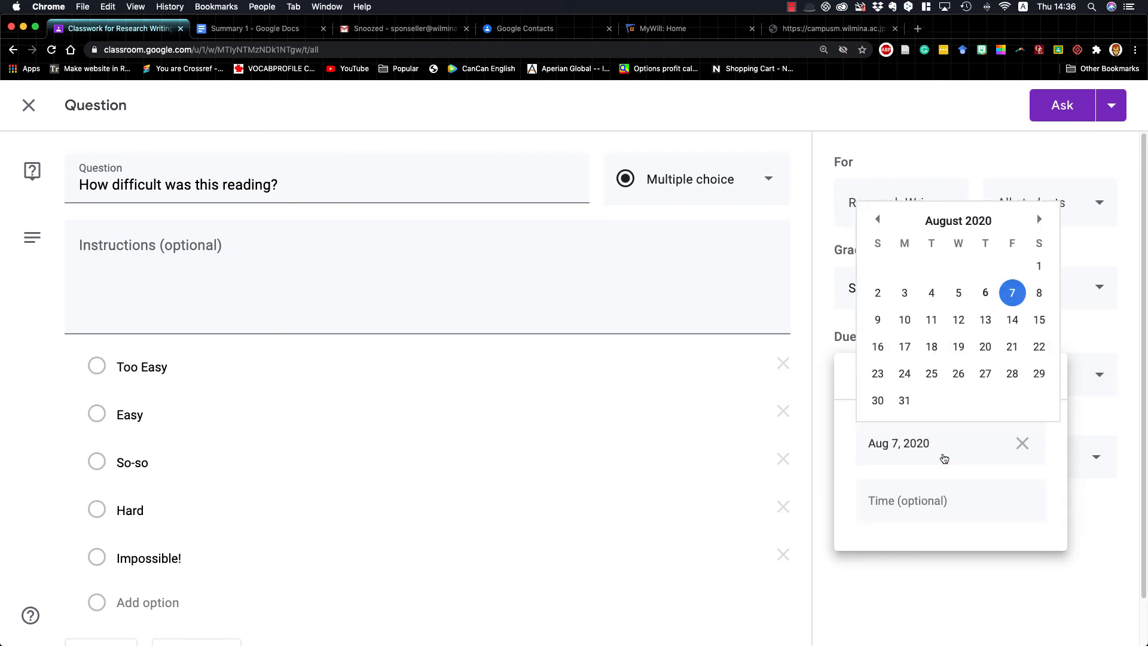
left_click(1012, 320)
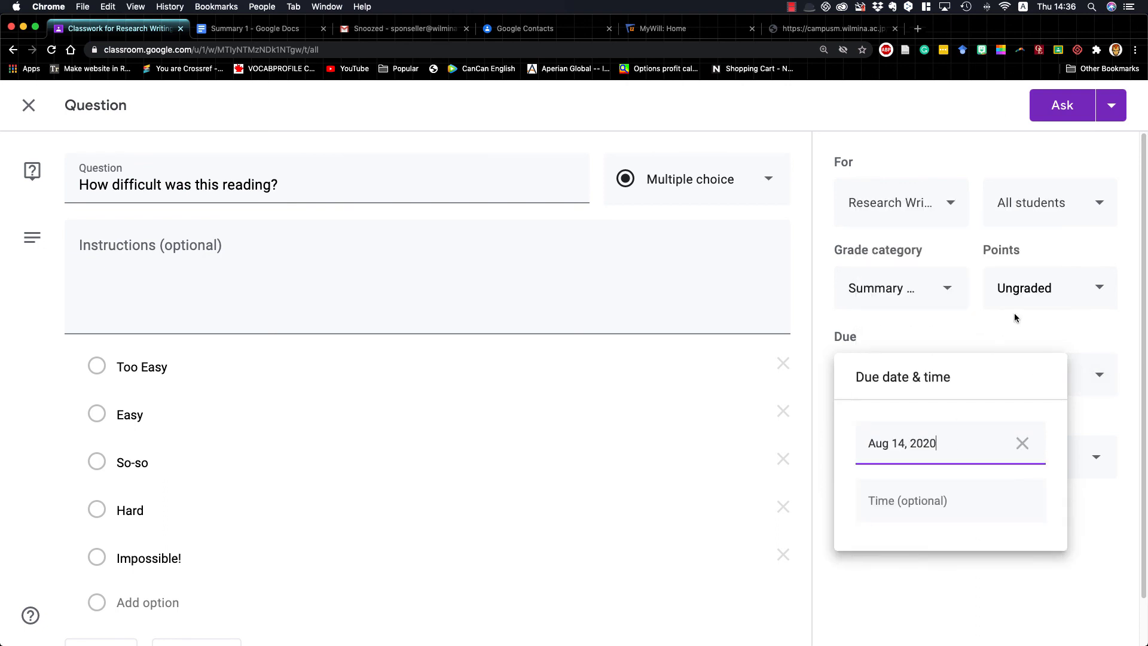
left_click(951, 517)
type("12")
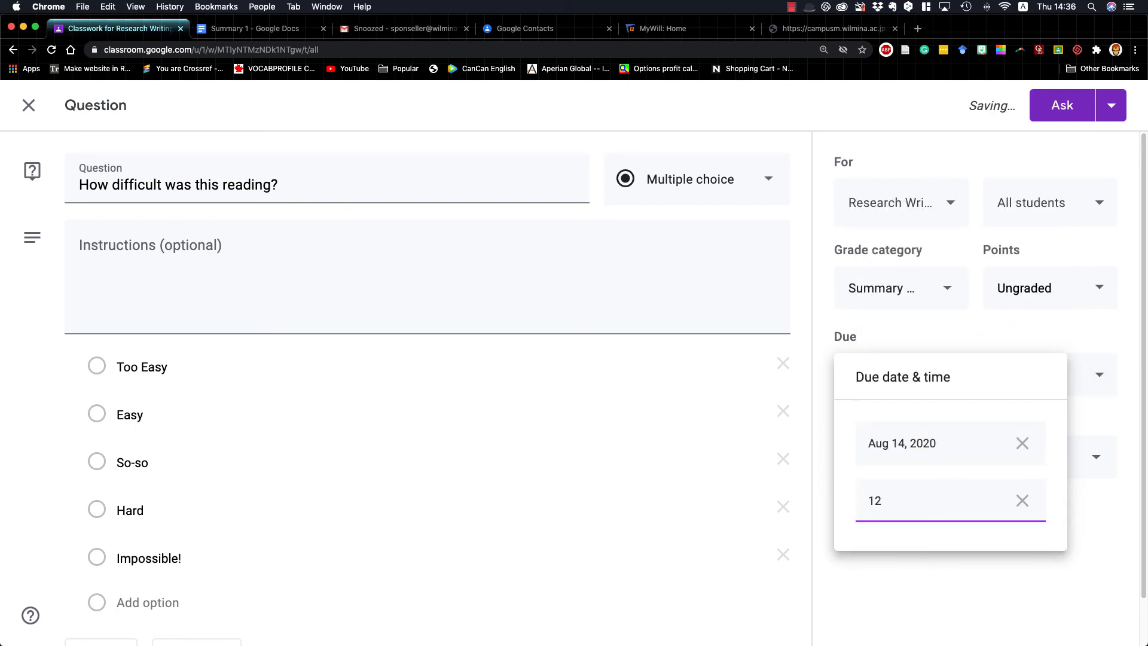
type(":30 pm")
left_click(952, 571)
File the question under the Summaries topic and post it to the class with the class summary visible to students
left_click(945, 464)
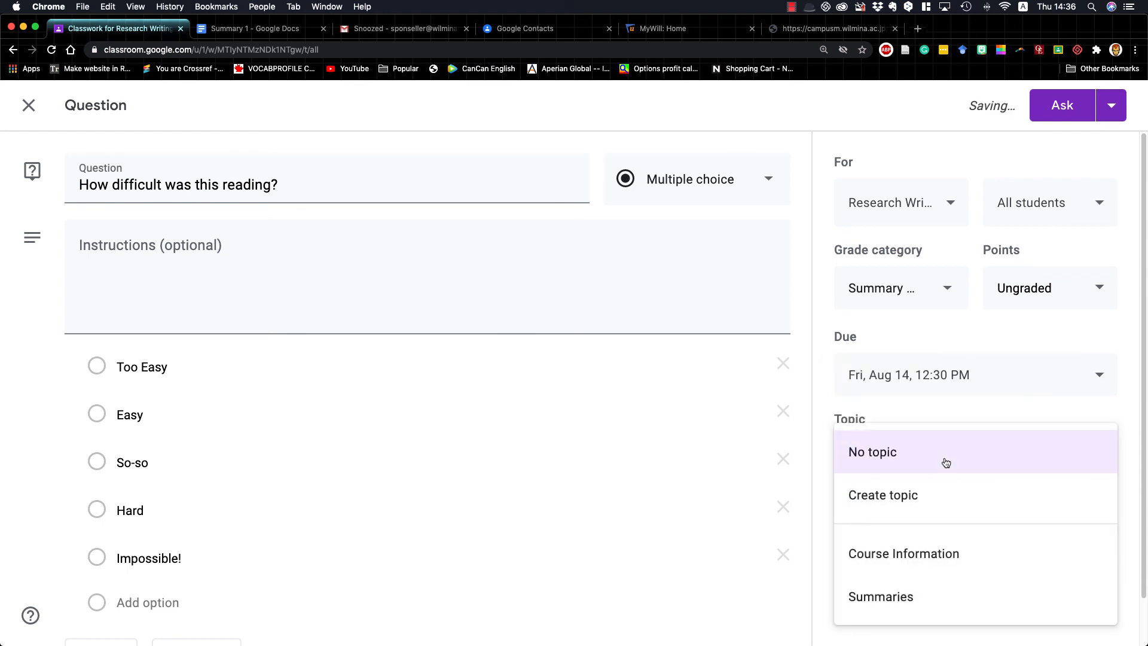
left_click(909, 601)
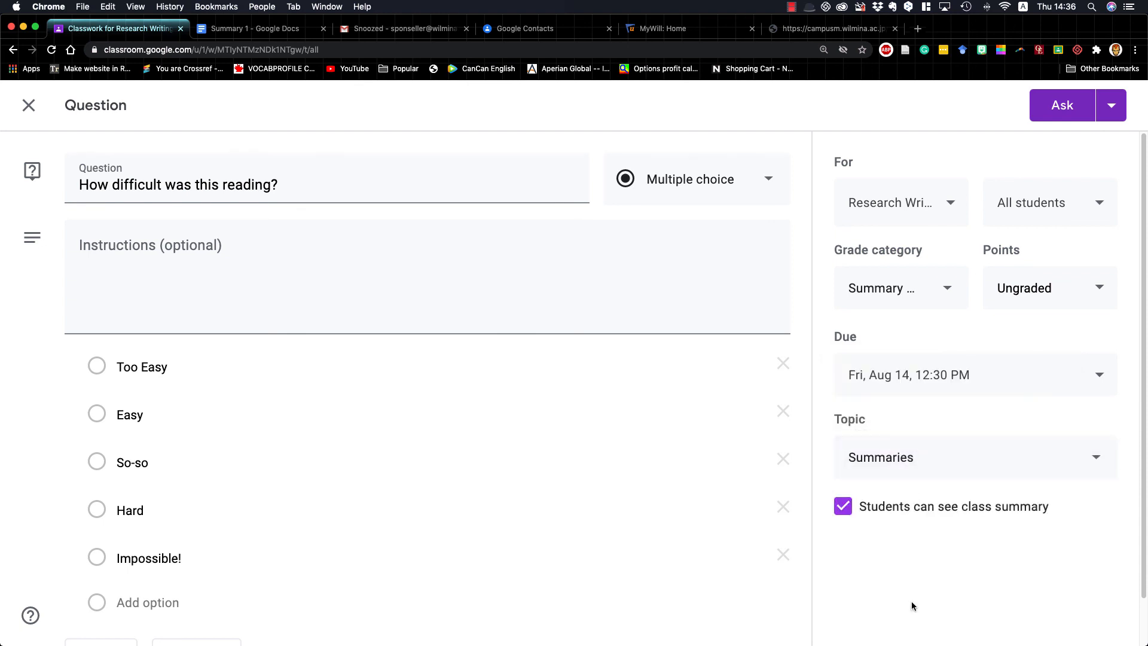
left_click(844, 509)
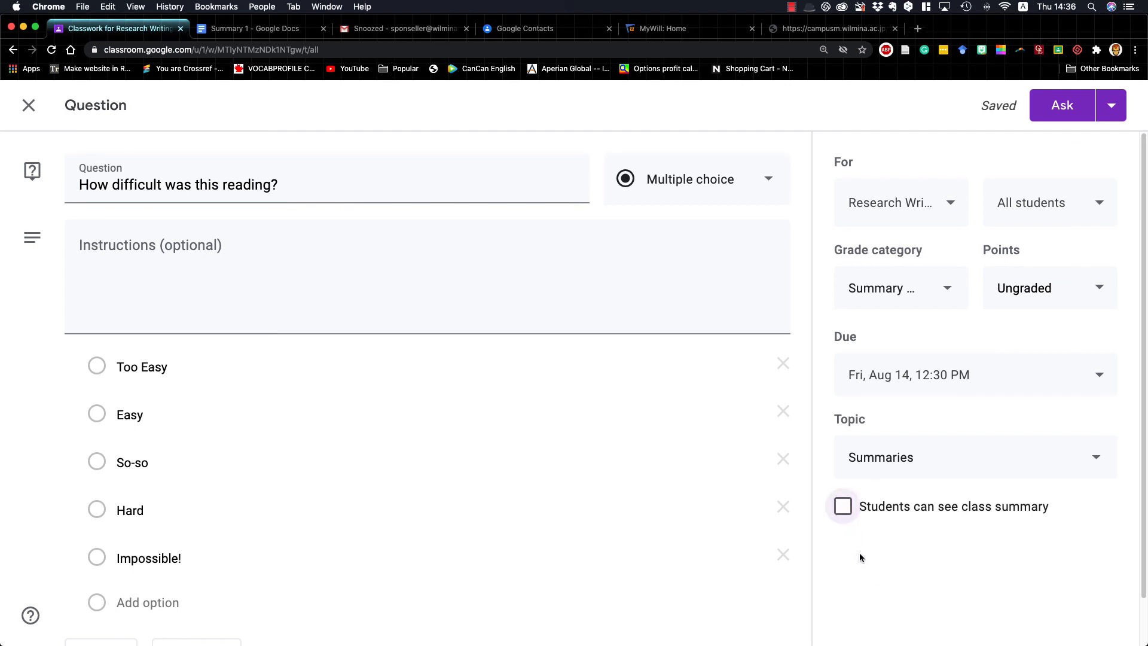
left_click(843, 507)
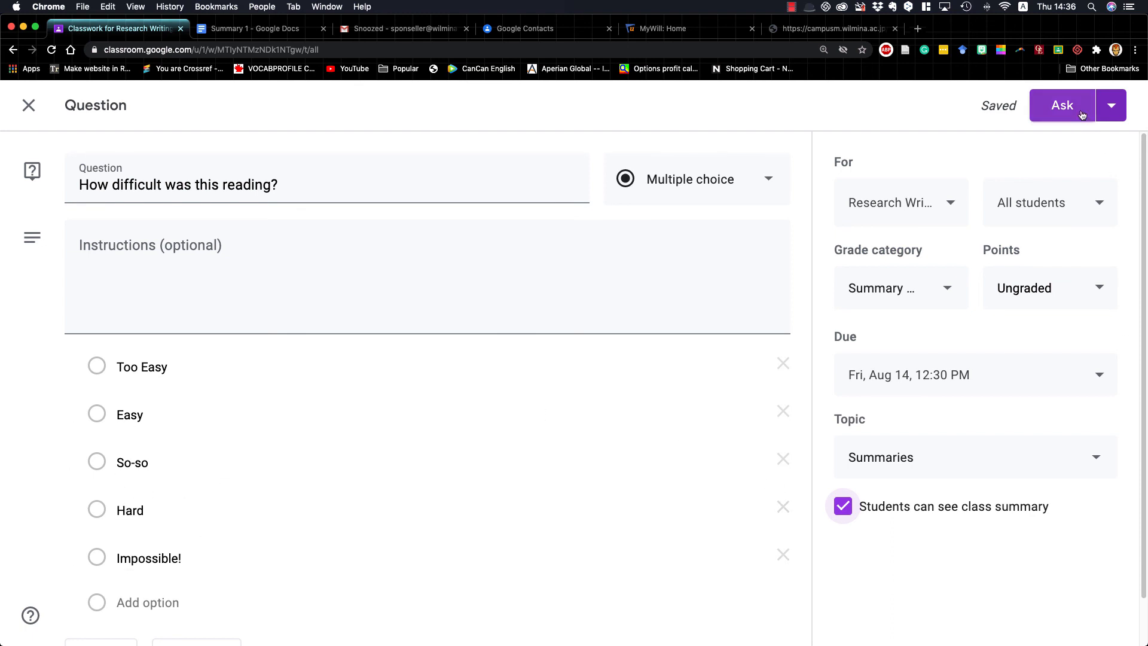
left_click(1112, 108)
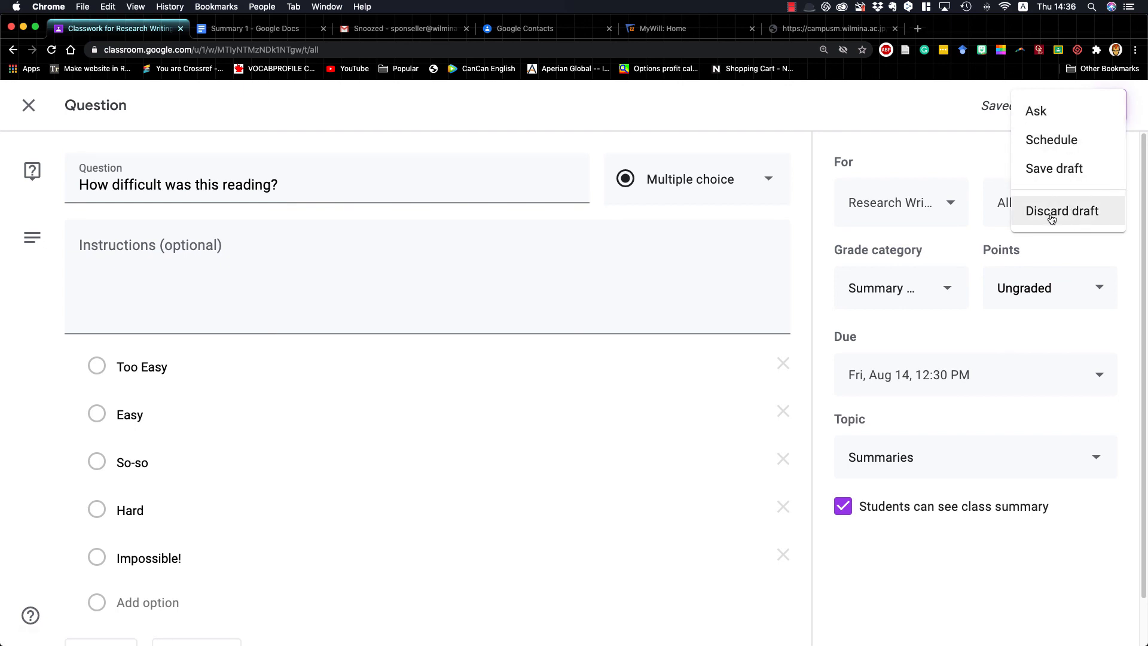
left_click(1055, 115)
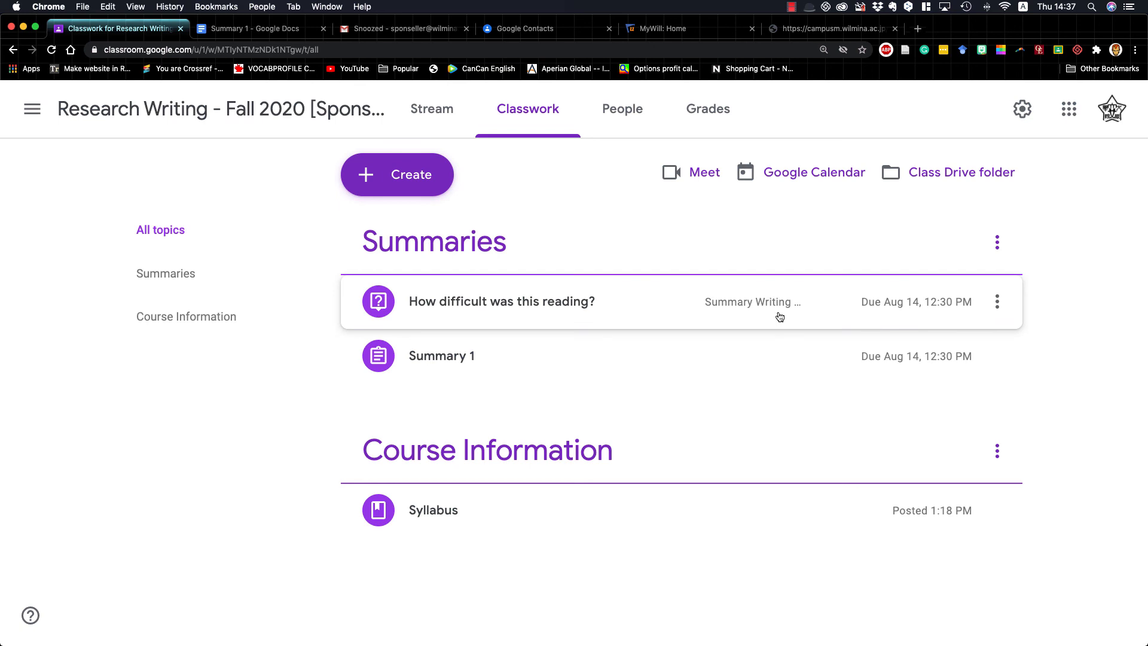
Create a new assignment in the class's classwork titled "English Central"
left_click(395, 184)
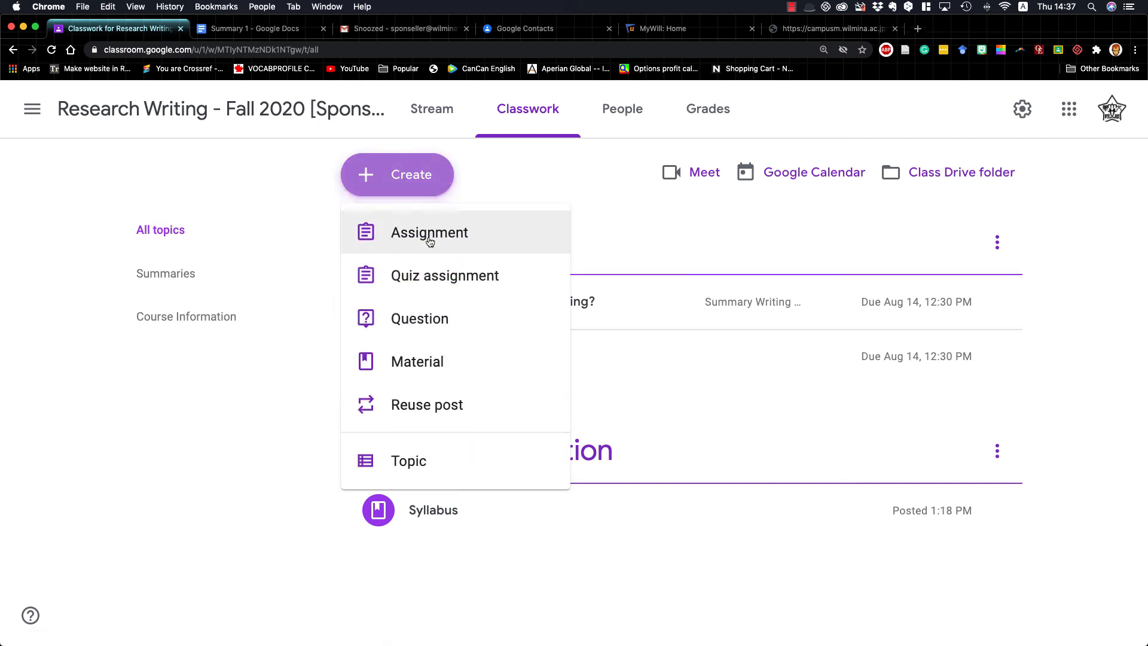
left_click(424, 233)
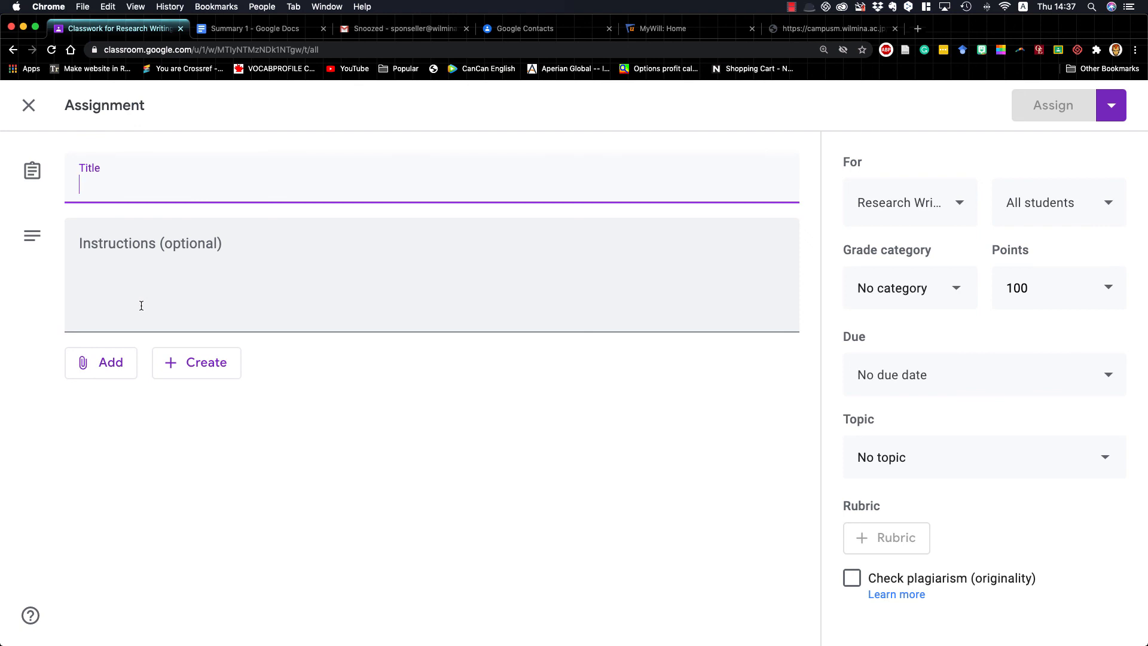
type("Eng")
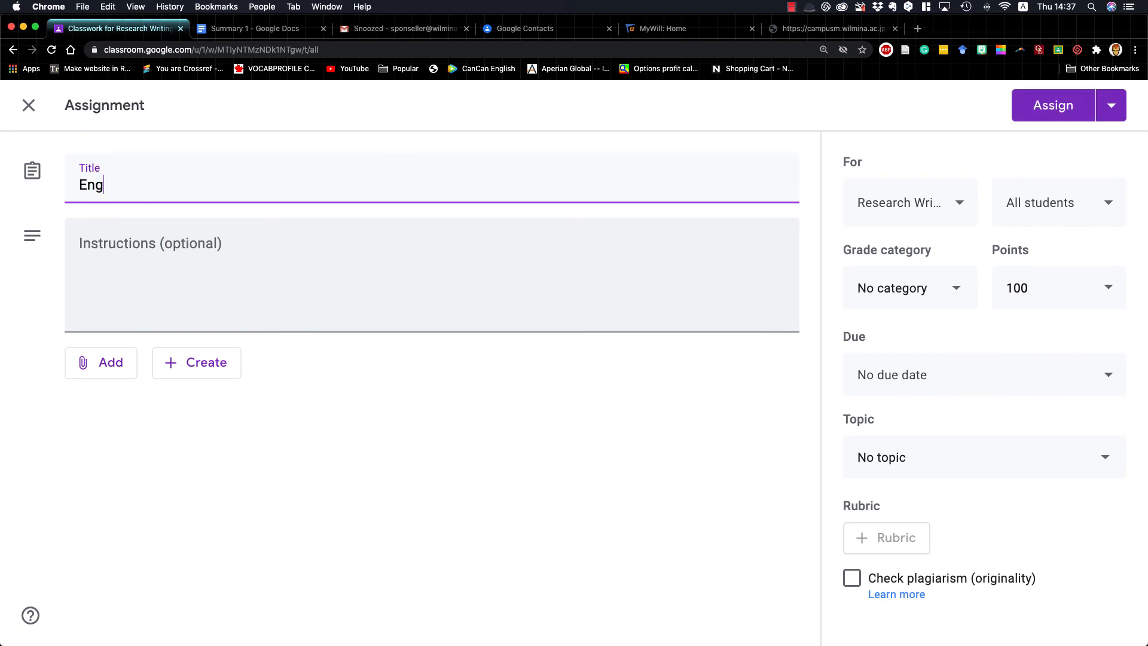
type("lish Central")
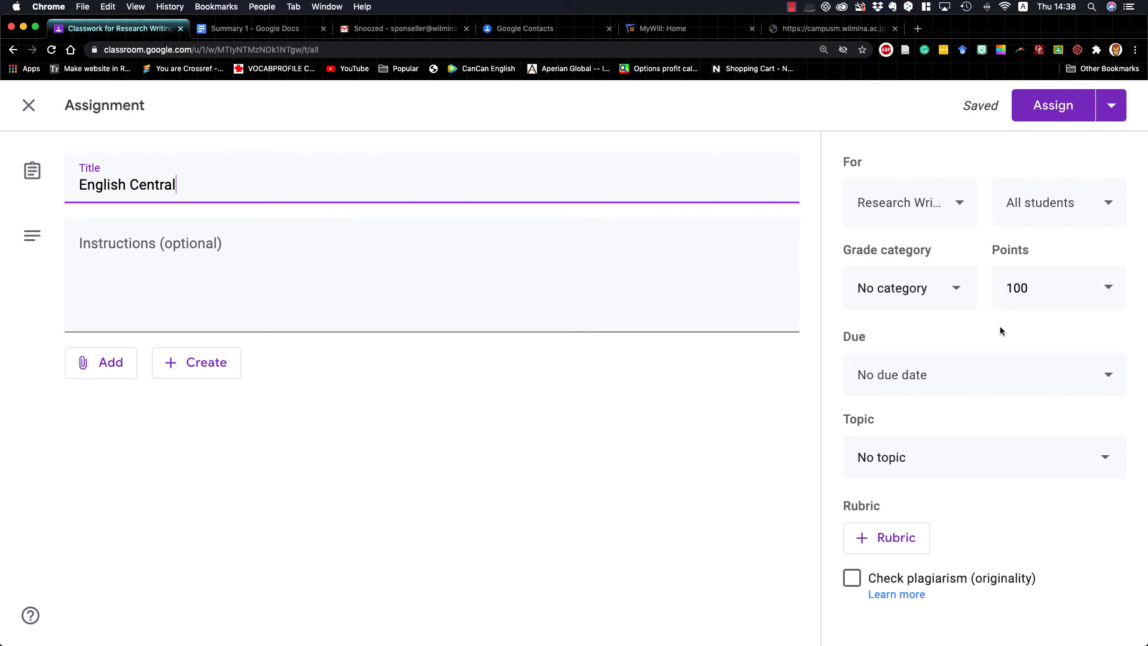
Check the grade categories available for the English Central assignment and save it as a draft
left_click(953, 289)
left_click(694, 440)
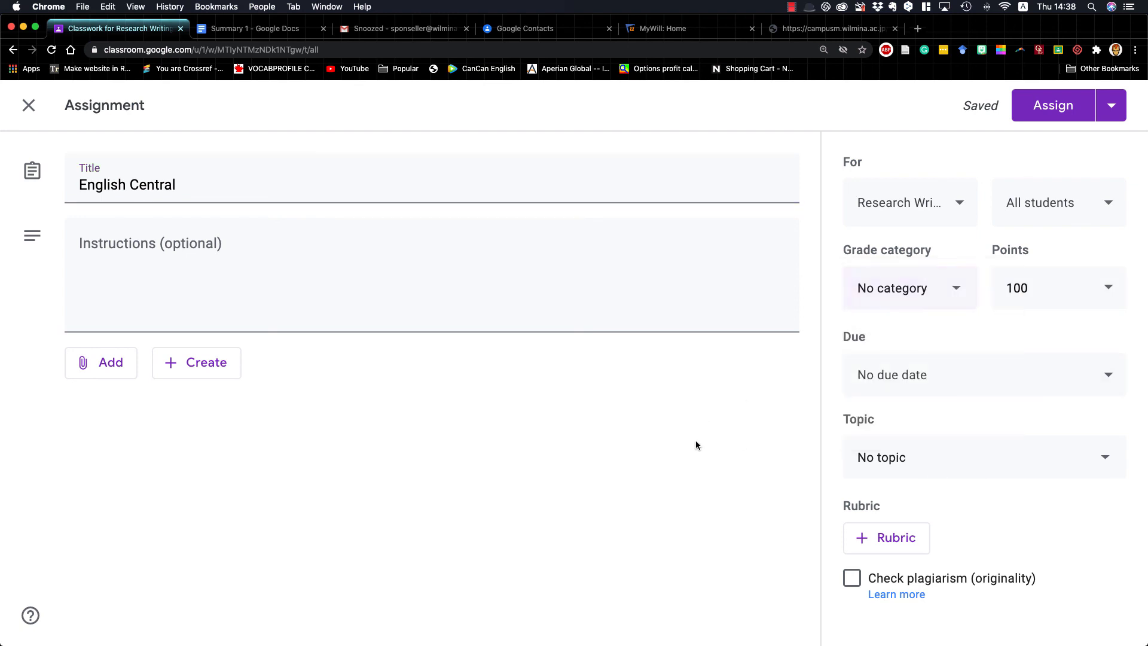
left_click(1110, 106)
left_click(1045, 166)
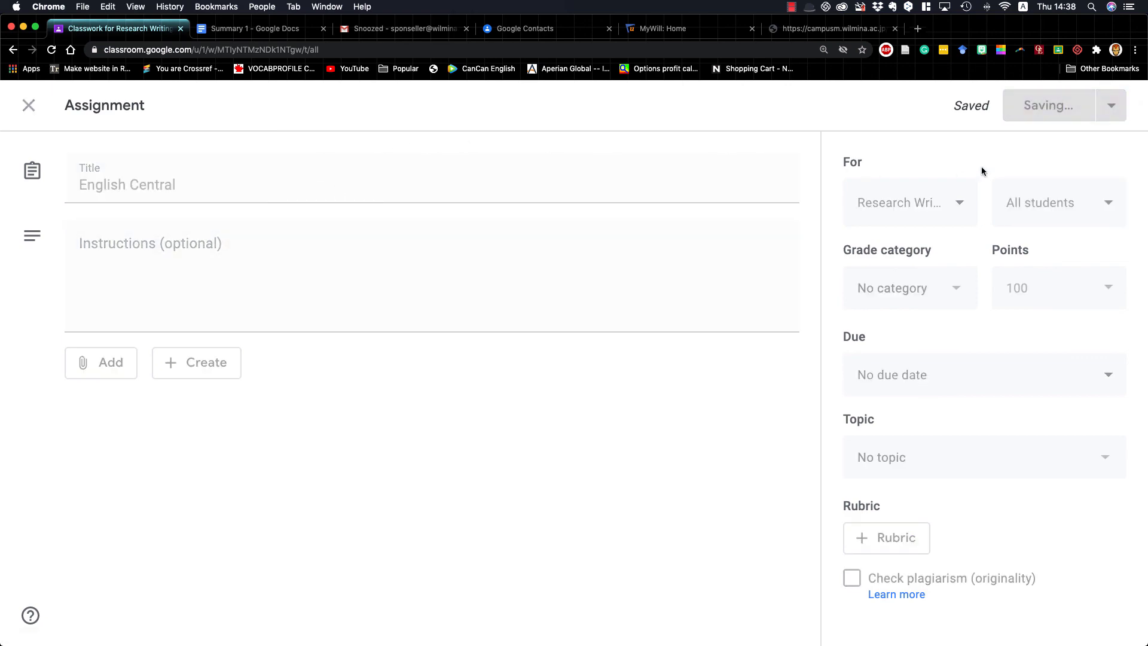
left_click(1013, 109)
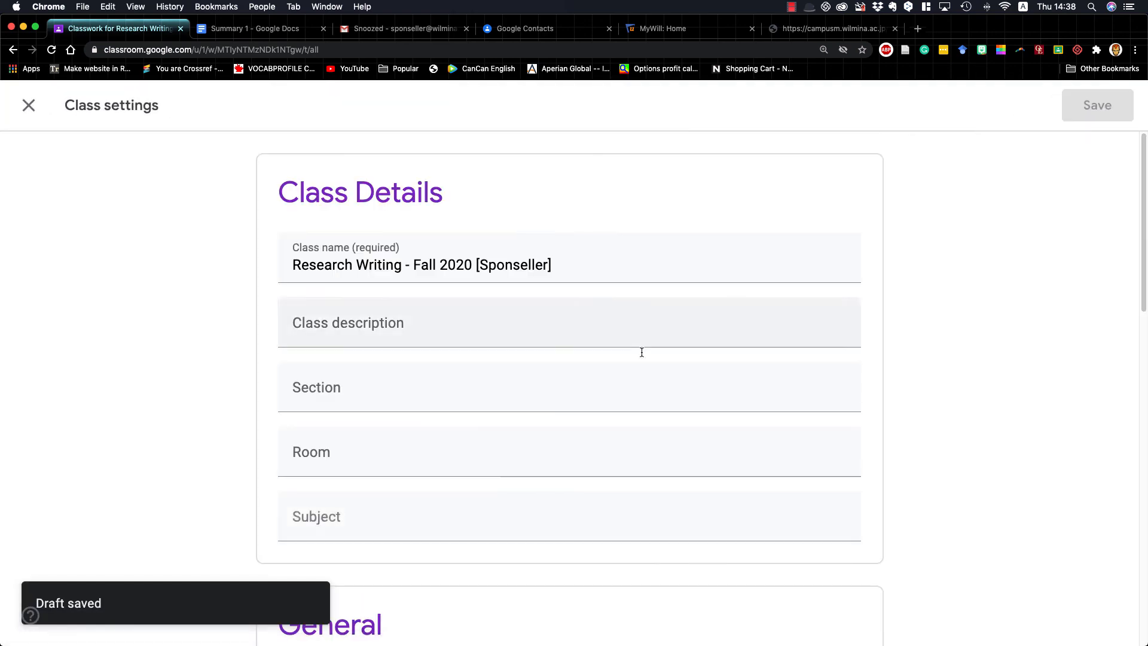
scroll(637, 394, "down", 10)
scroll(792, 408, "up", 10)
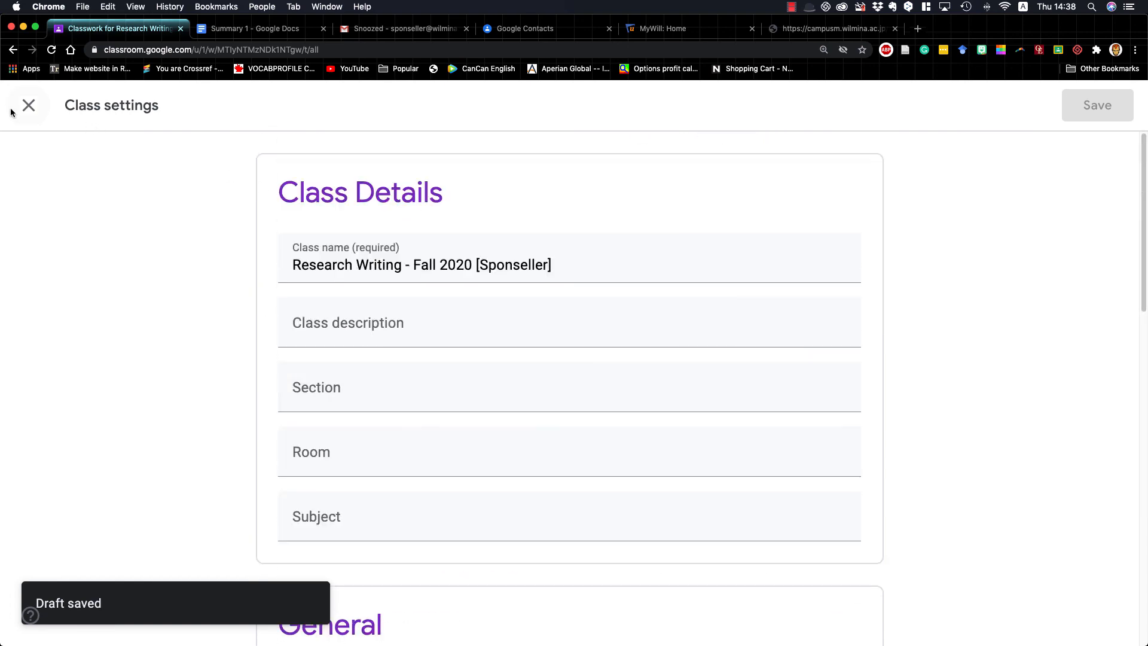
left_click(28, 105)
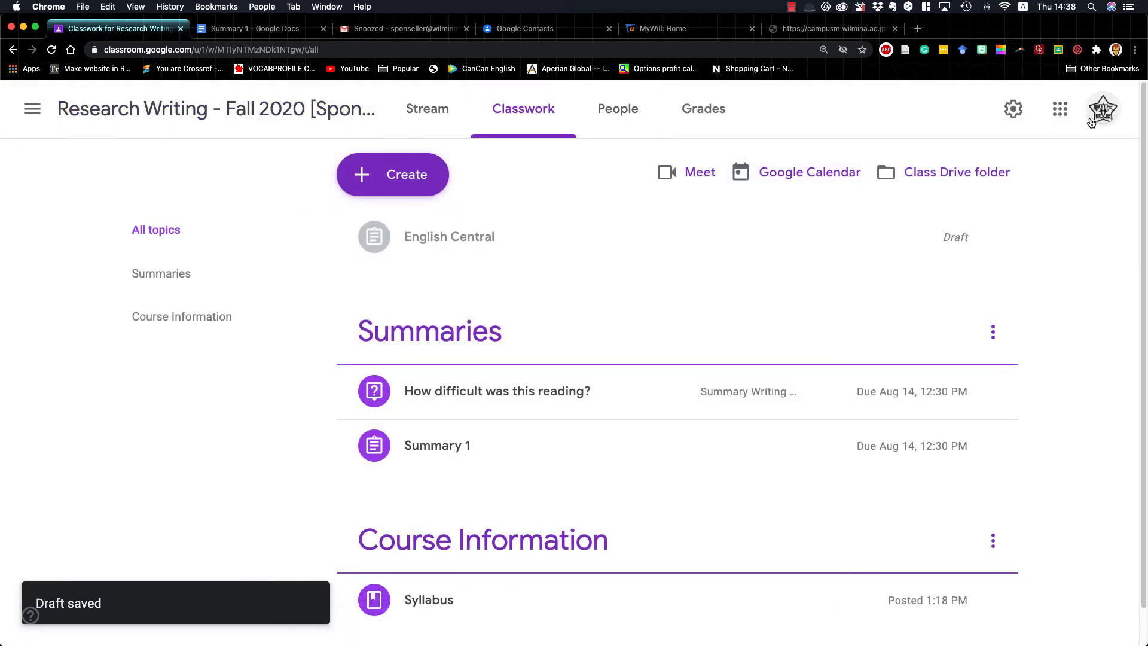
Add a new grade category named "English Central" in the grading section of the class settings
left_click(1013, 108)
scroll(359, 440, "down", 10)
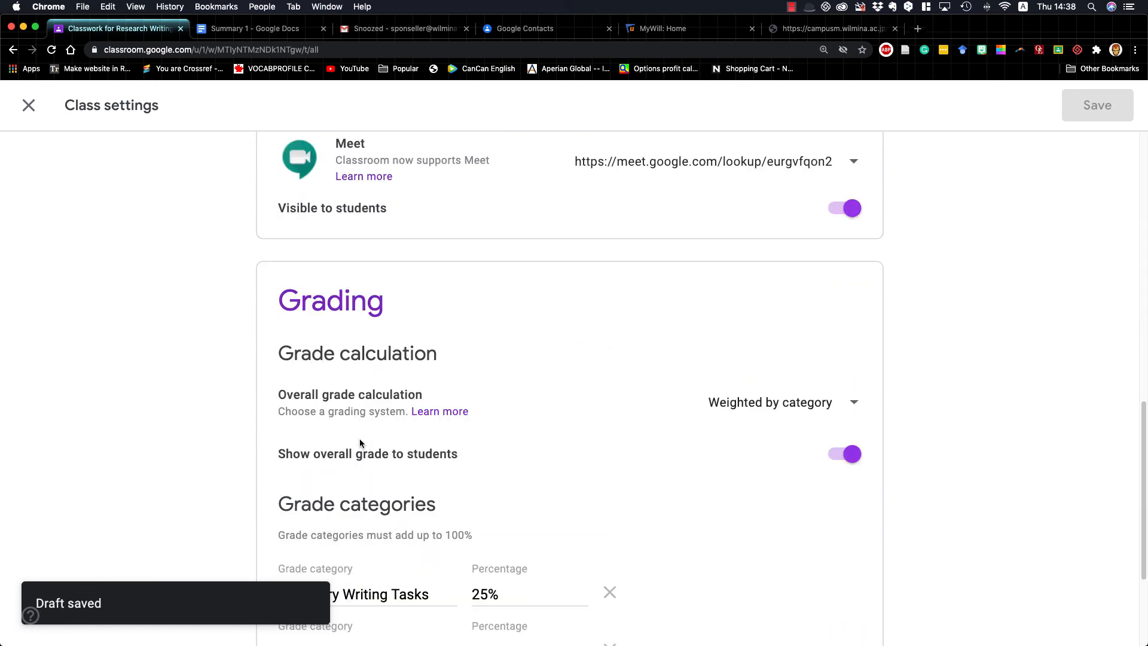
scroll(362, 449, "down", 3)
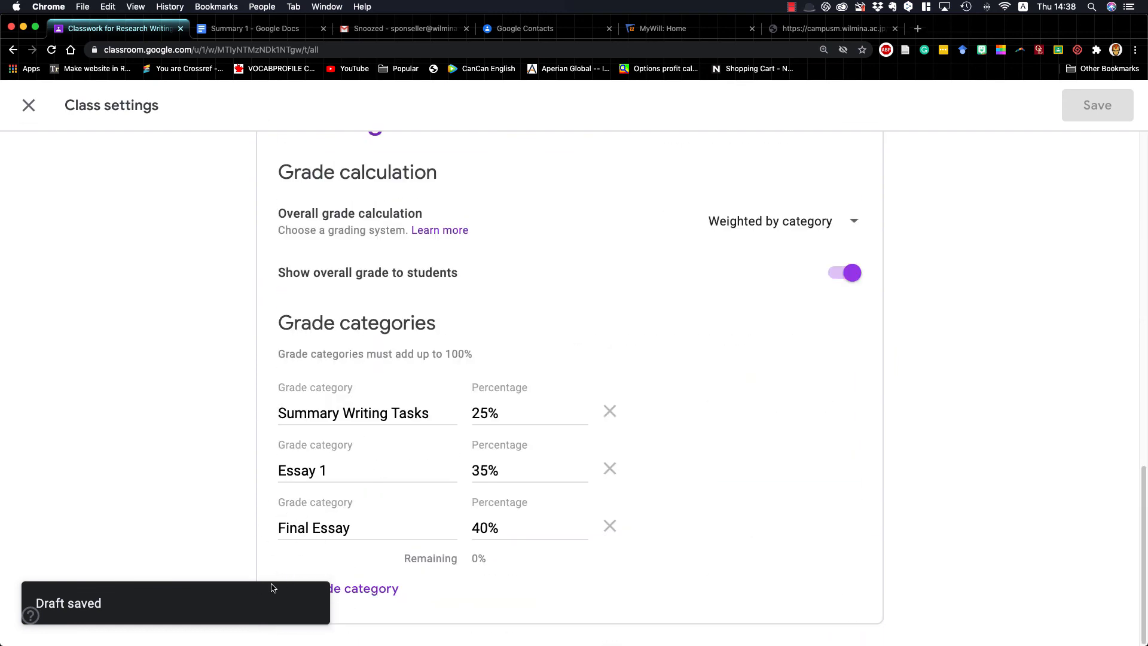
left_click(371, 594)
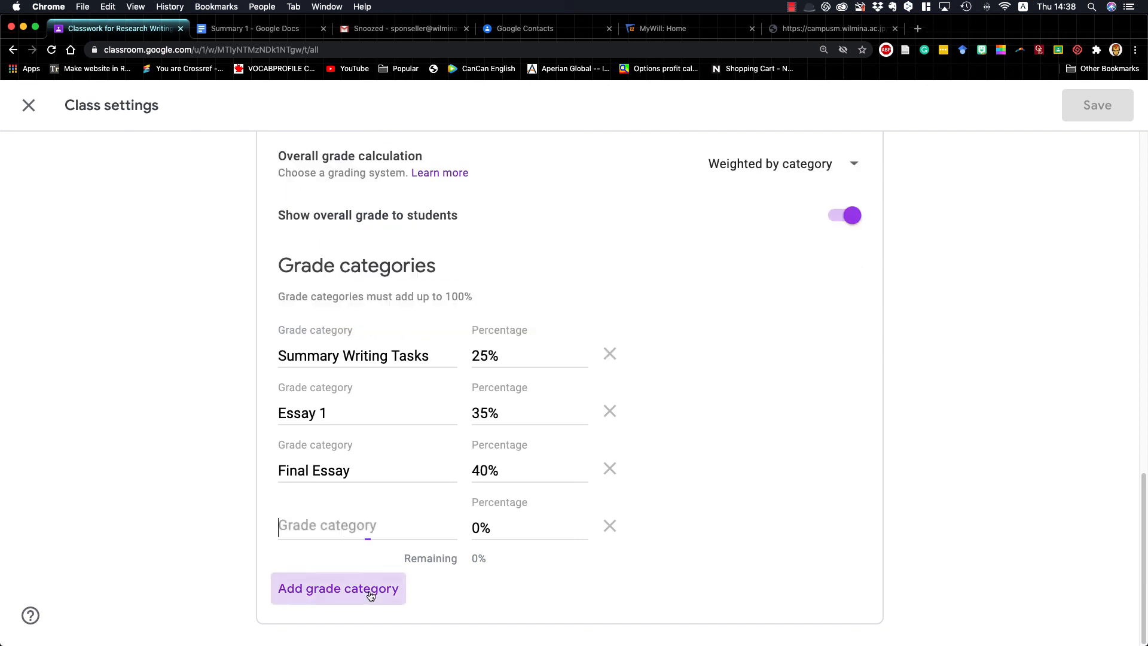
type("English Central")
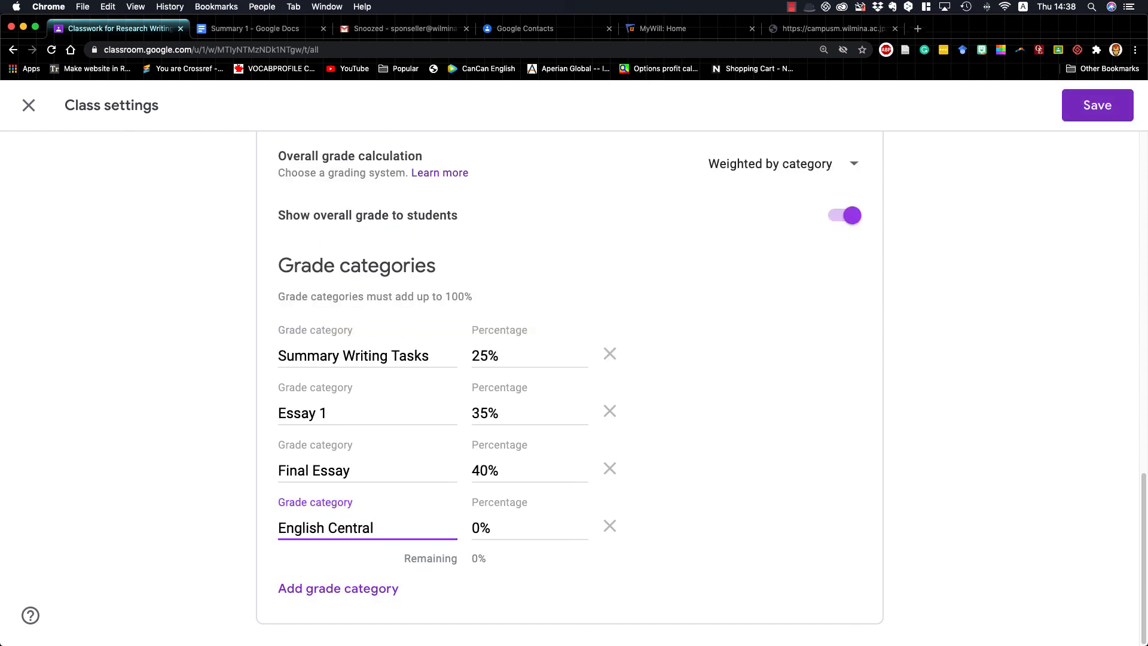
Weight the English Central grade category at 10% and Essay 1 at 25%, and save the class settings
left_click(473, 527)
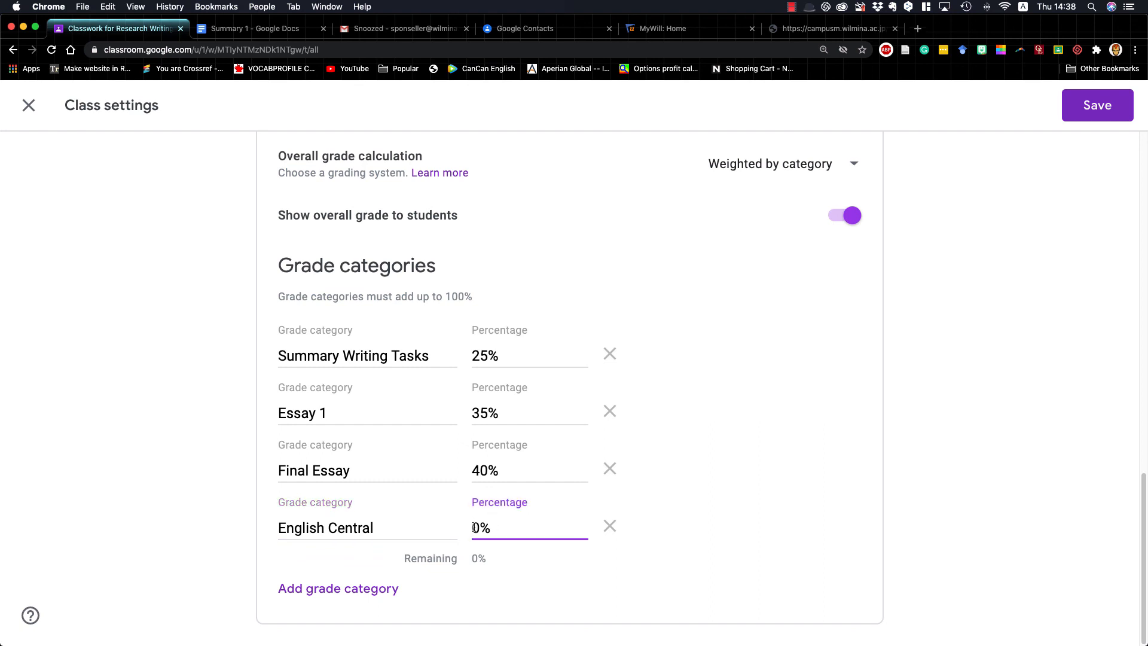
type("1")
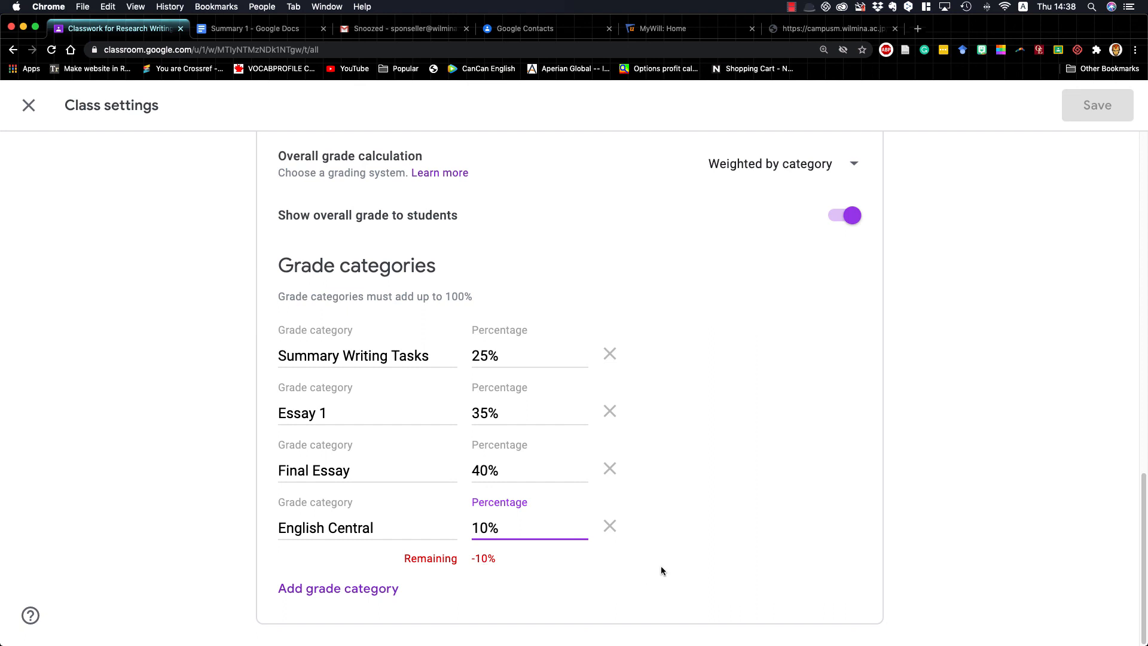
left_click(480, 412)
key("BackSpace")
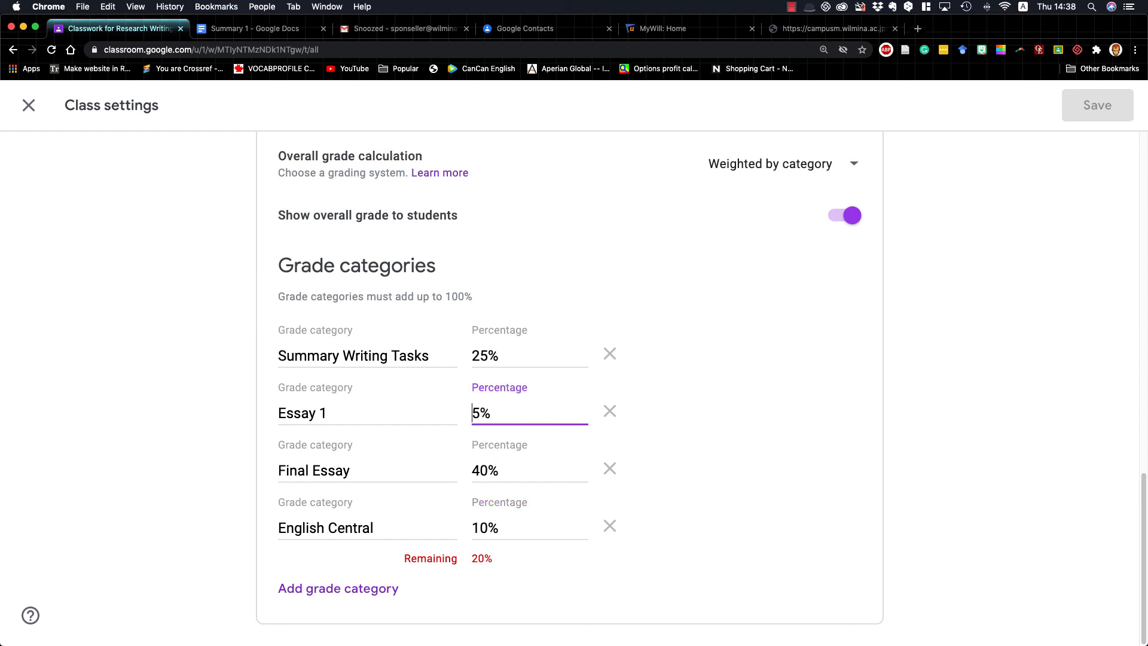
type("2")
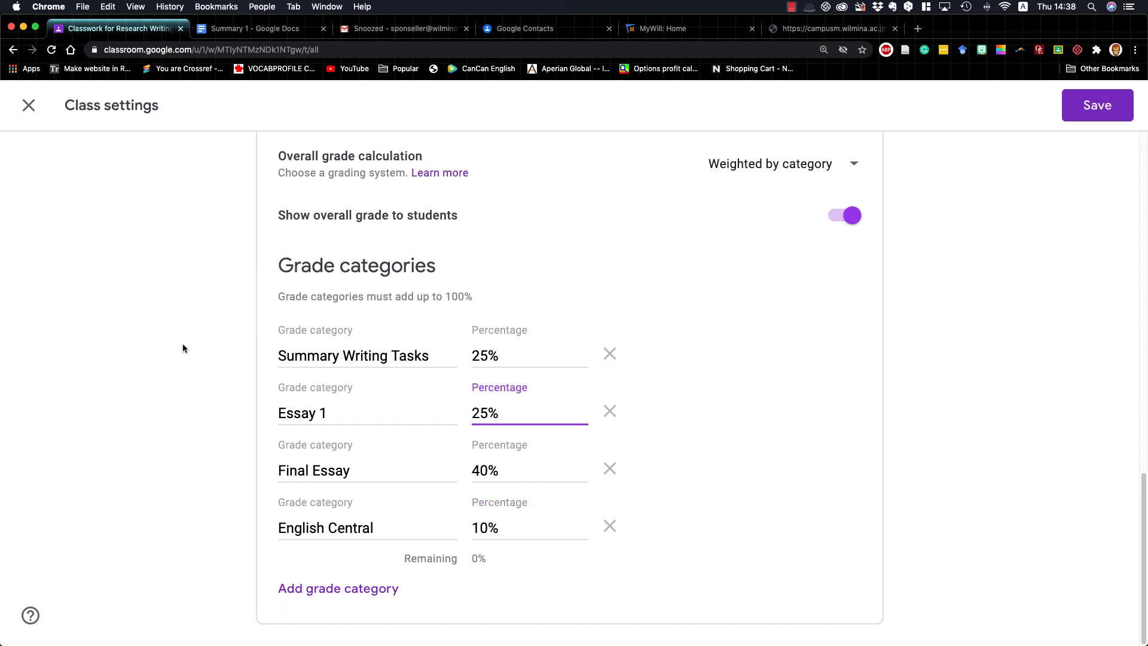
left_click(183, 345)
left_click(1079, 110)
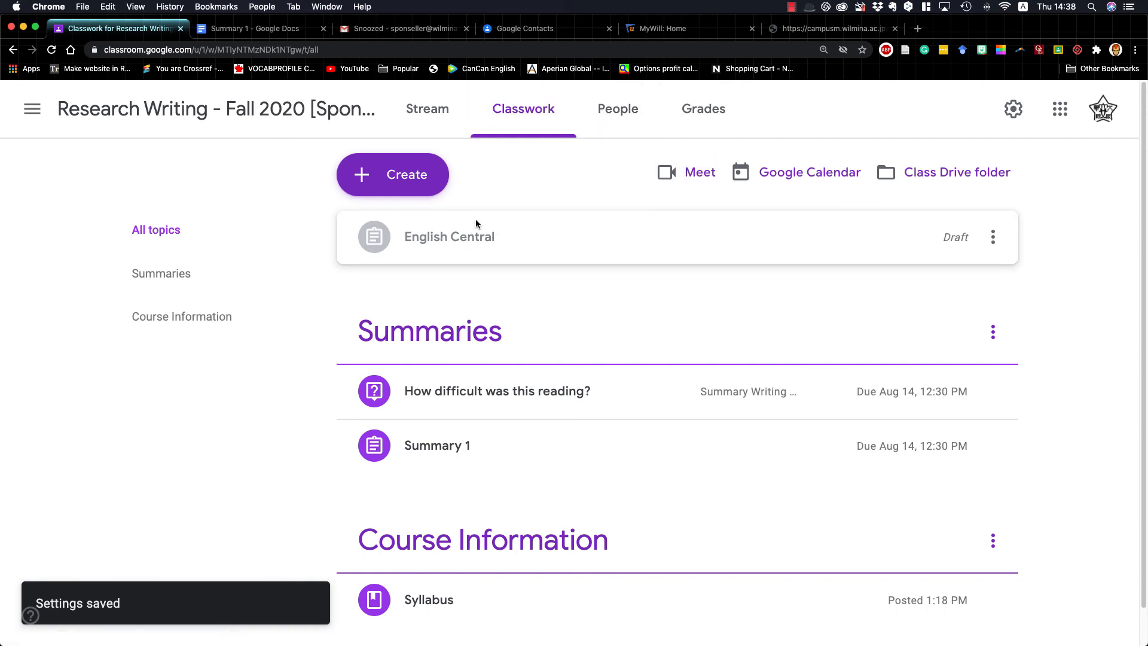
Open the English Central draft assignment for editing and file it under a new topic named "English Central"
left_click(577, 239)
left_click(404, 357)
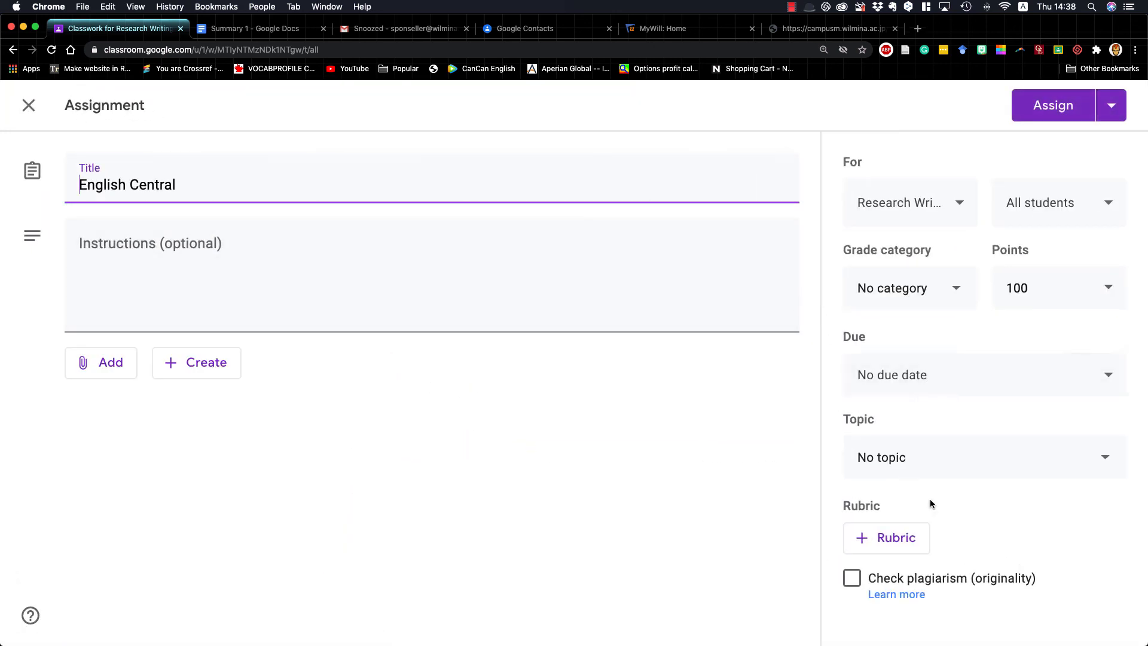
left_click(918, 468)
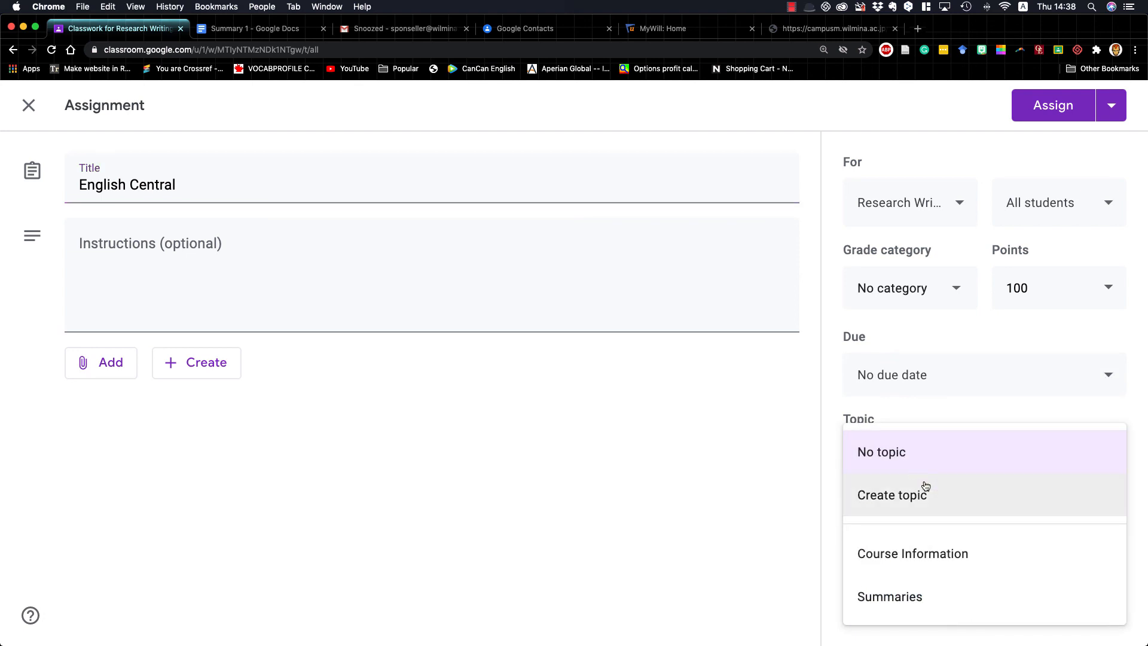
left_click(888, 501)
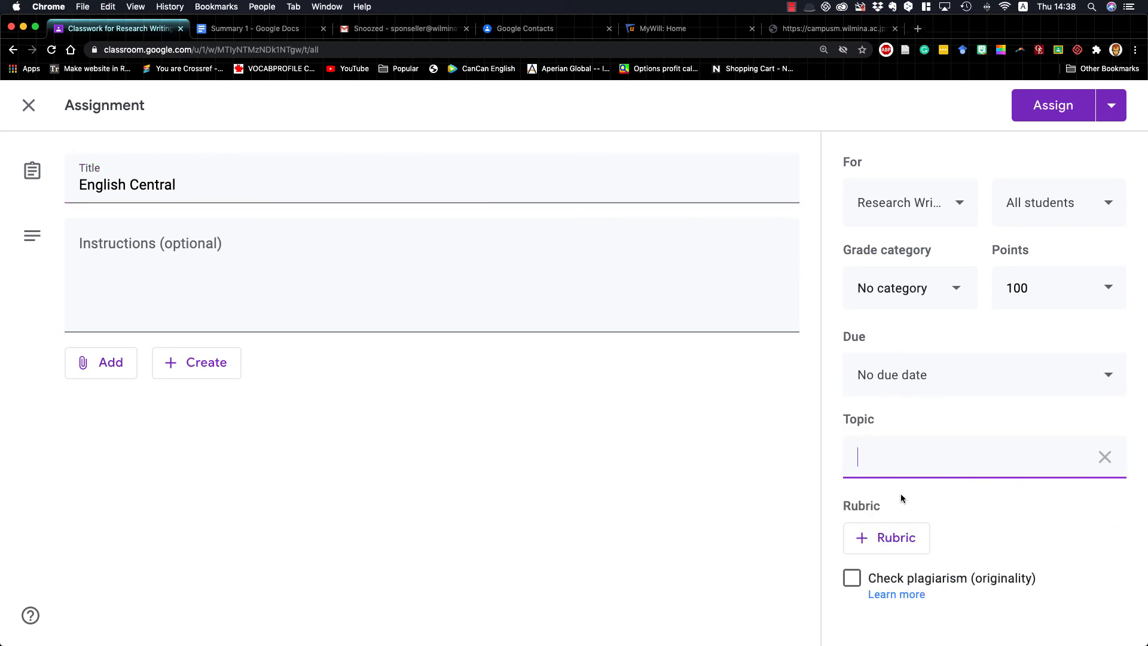
type("English Centrral")
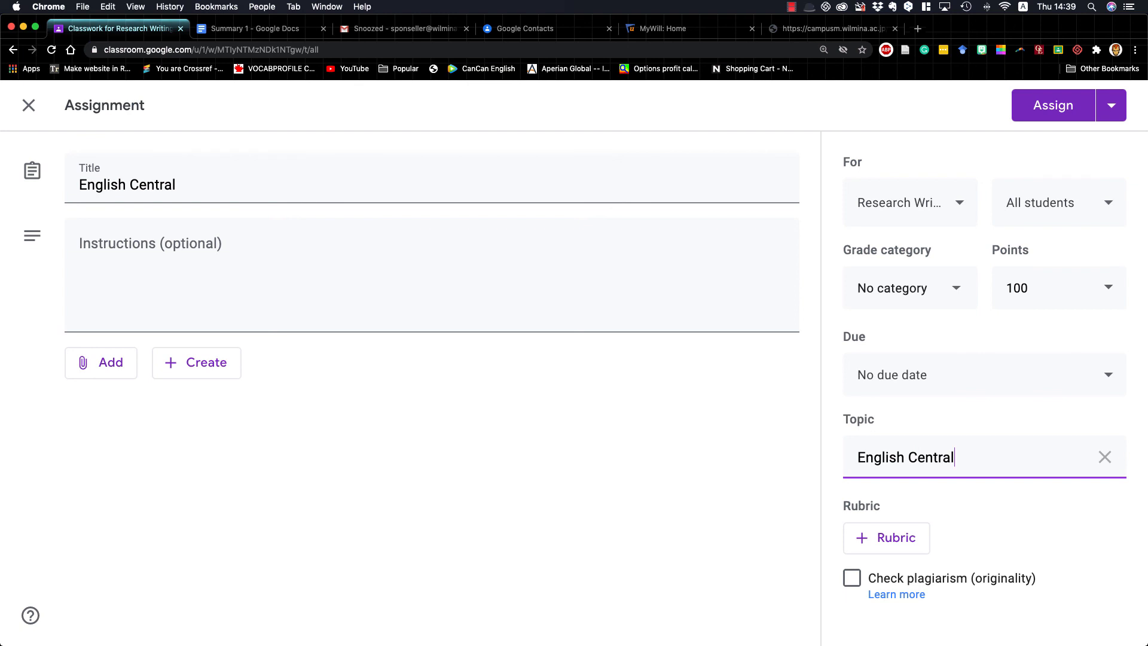
left_click(826, 437)
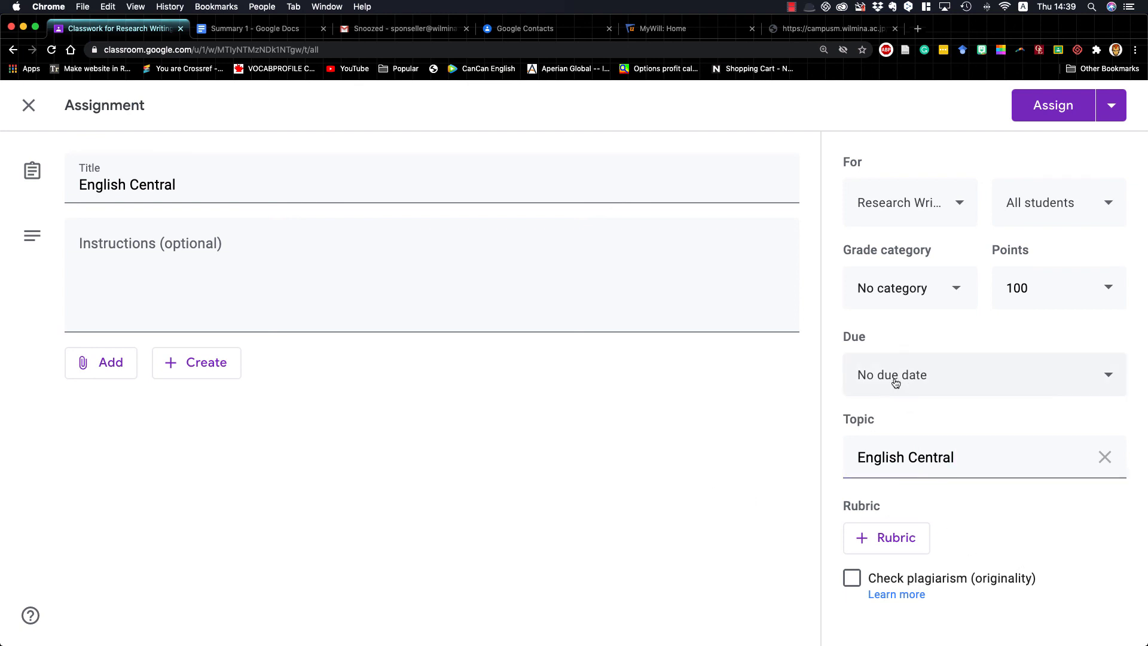
Put the assignment in the English Central grade category and assign it to the class
left_click(928, 300)
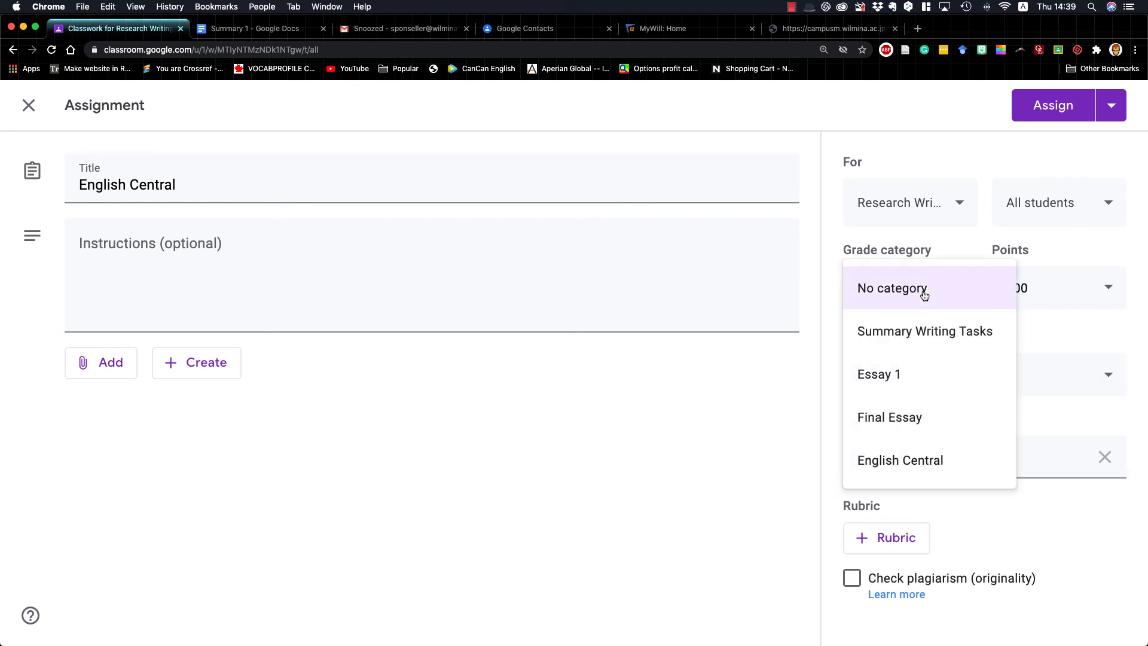
left_click(919, 469)
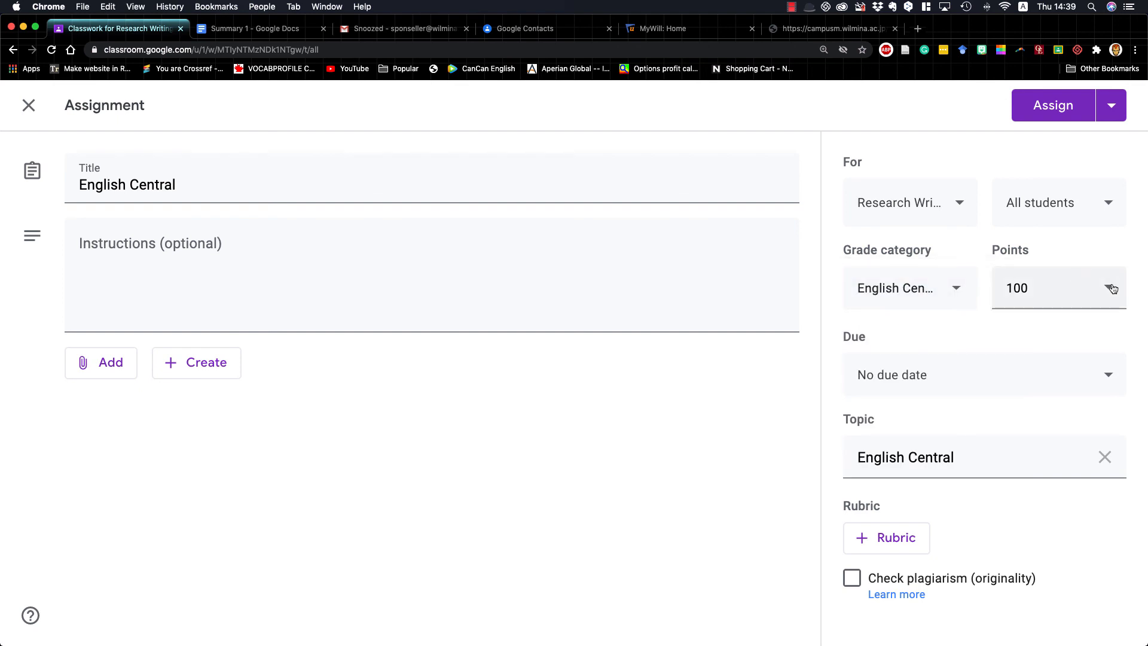
left_click(1061, 108)
View the student work page of the posted English Central assignment and return to the class's classwork list
left_click(681, 411)
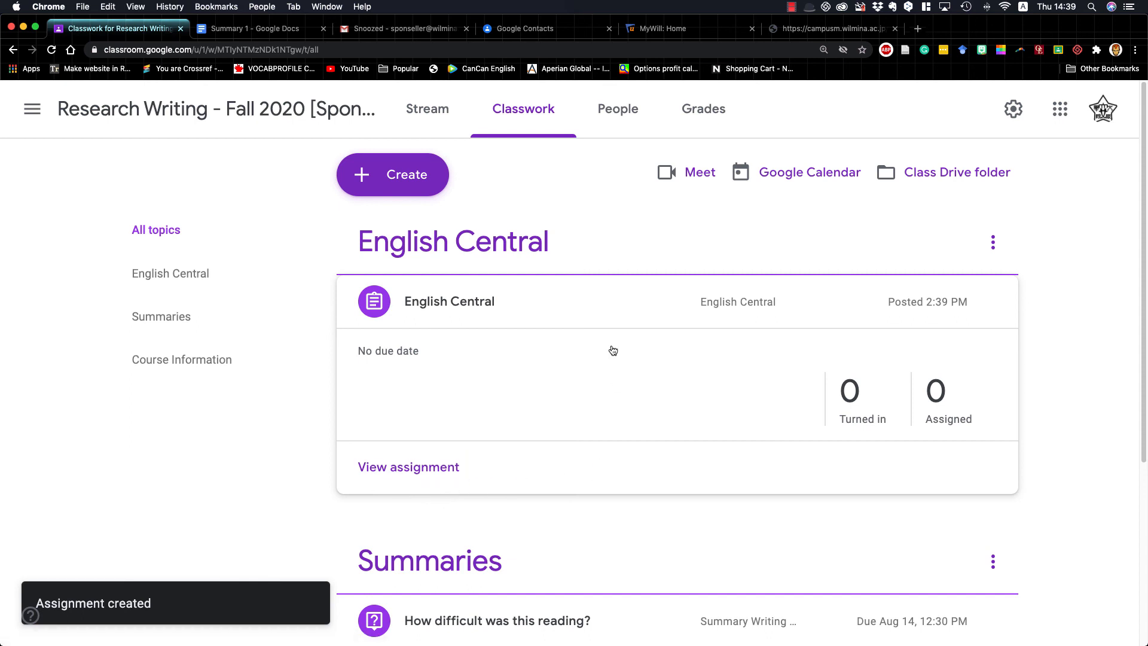
left_click(404, 468)
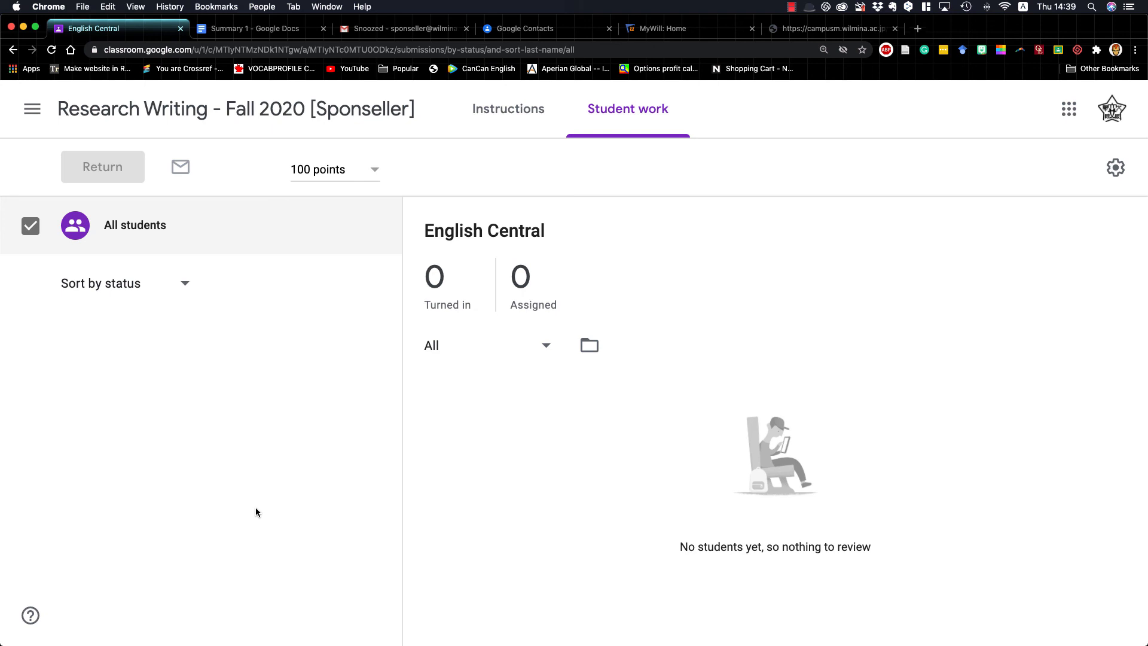
left_click(249, 111)
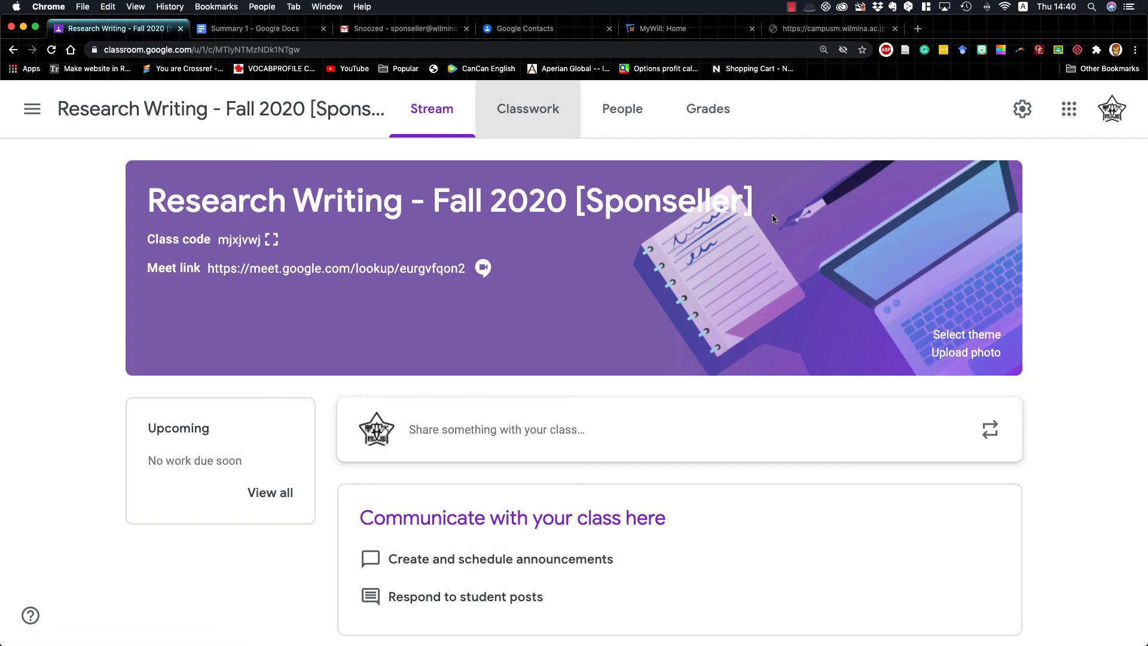
left_click(528, 108)
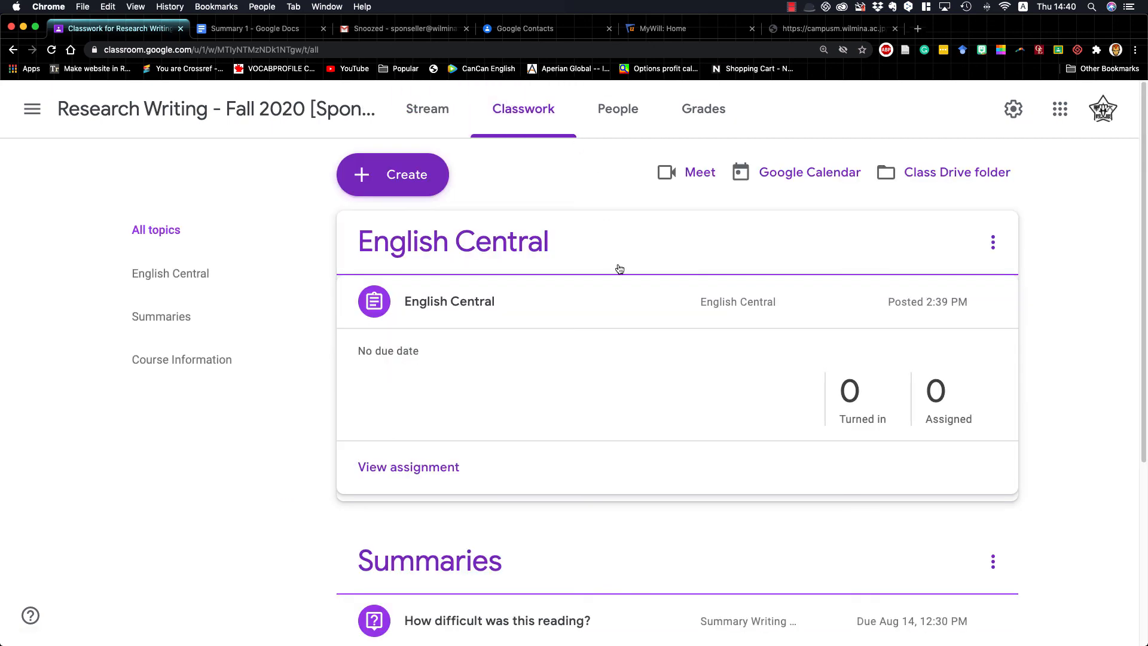
Collapse the English Central assignment's details and move the English Central topic below the Summaries topic
left_click(616, 303)
scroll(627, 395, "down", 2)
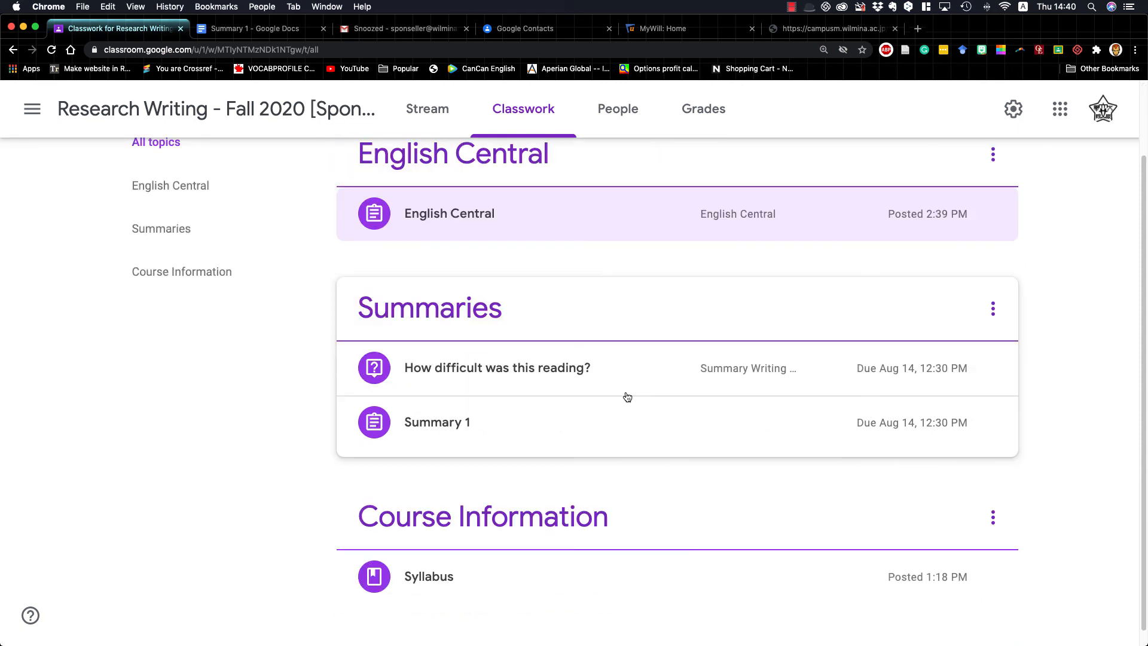
scroll(626, 395, "up", 2)
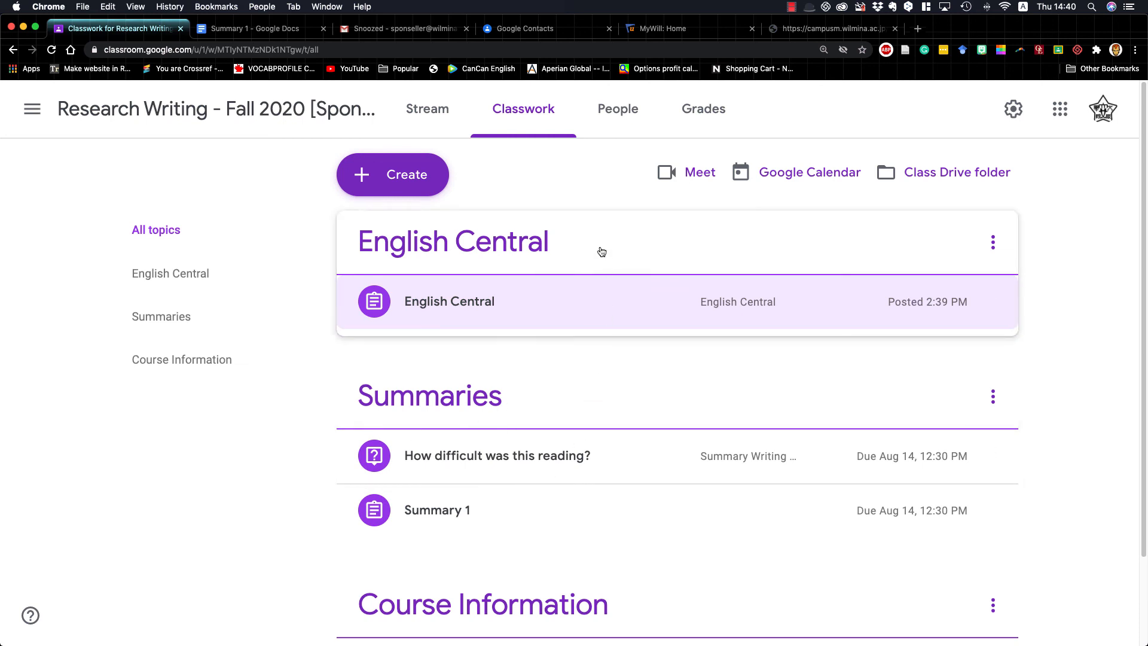
left_click_drag(603, 242, 591, 422)
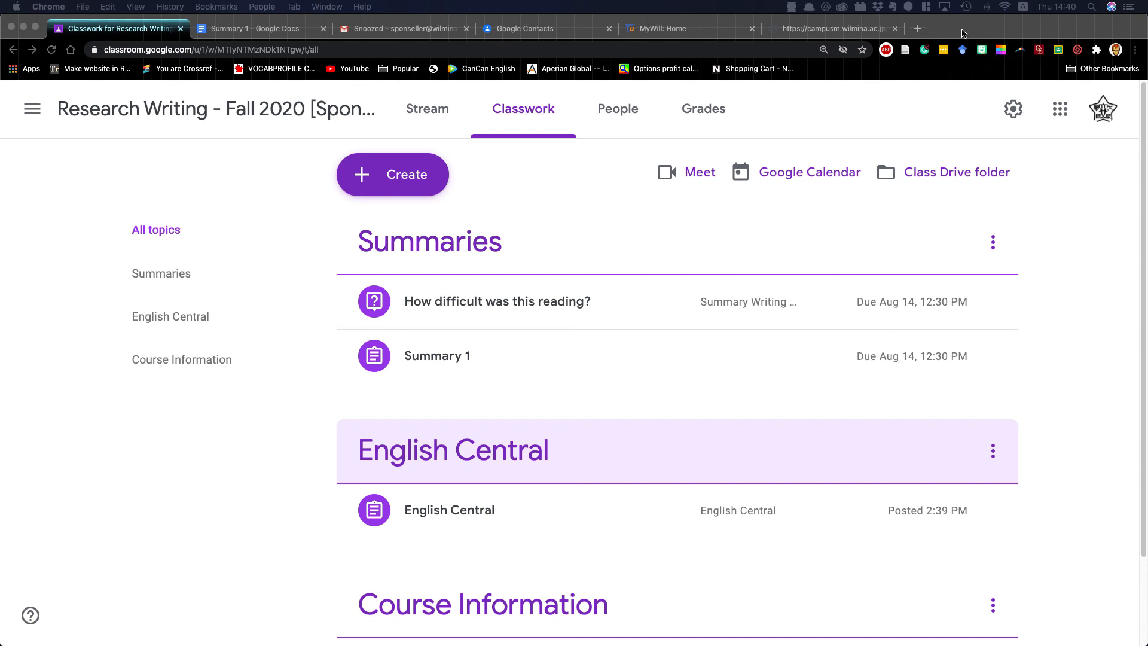
left_click(792, 10)
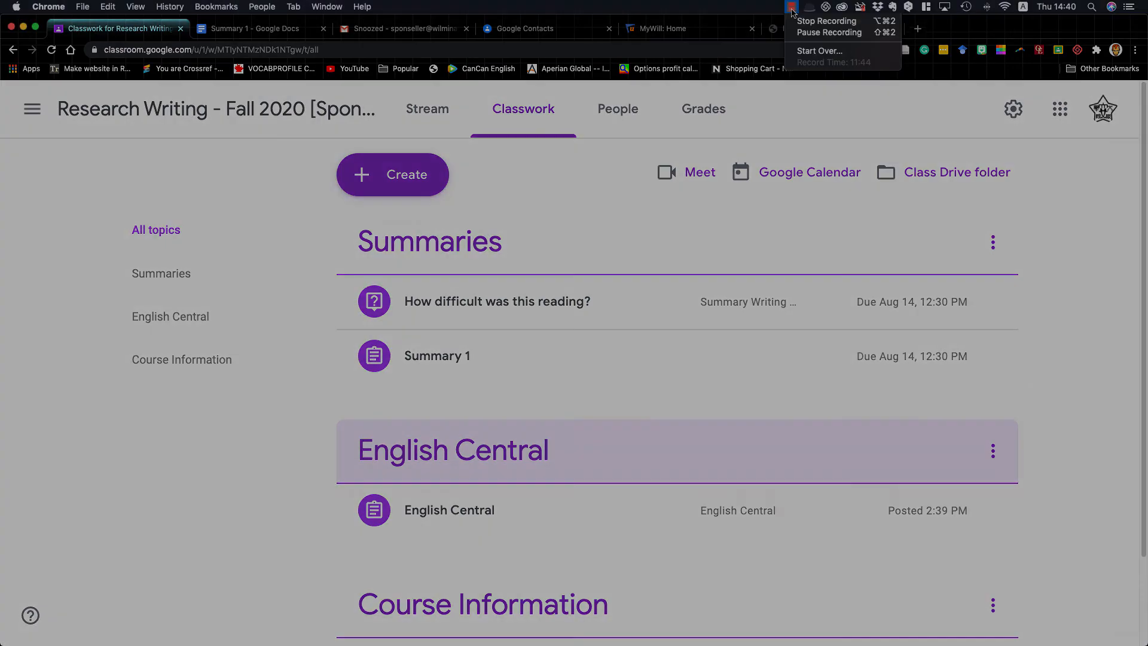